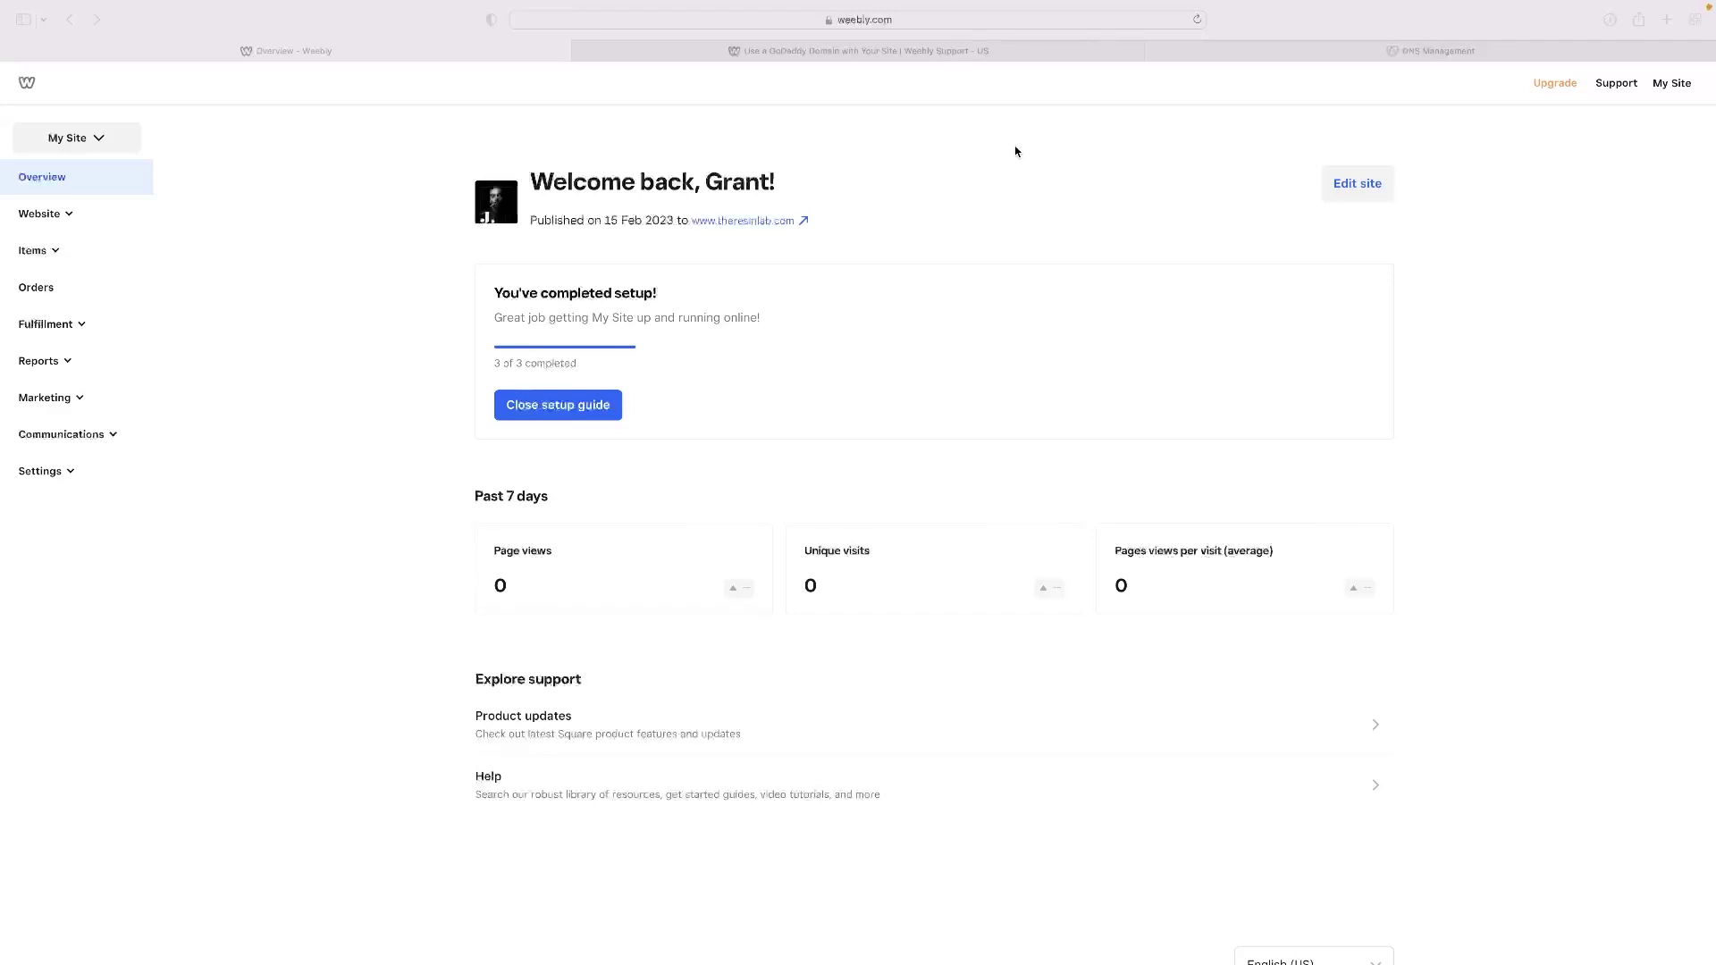
Switch from the current site to the MY SITE site in the site switcher.
left_click(1698, 86)
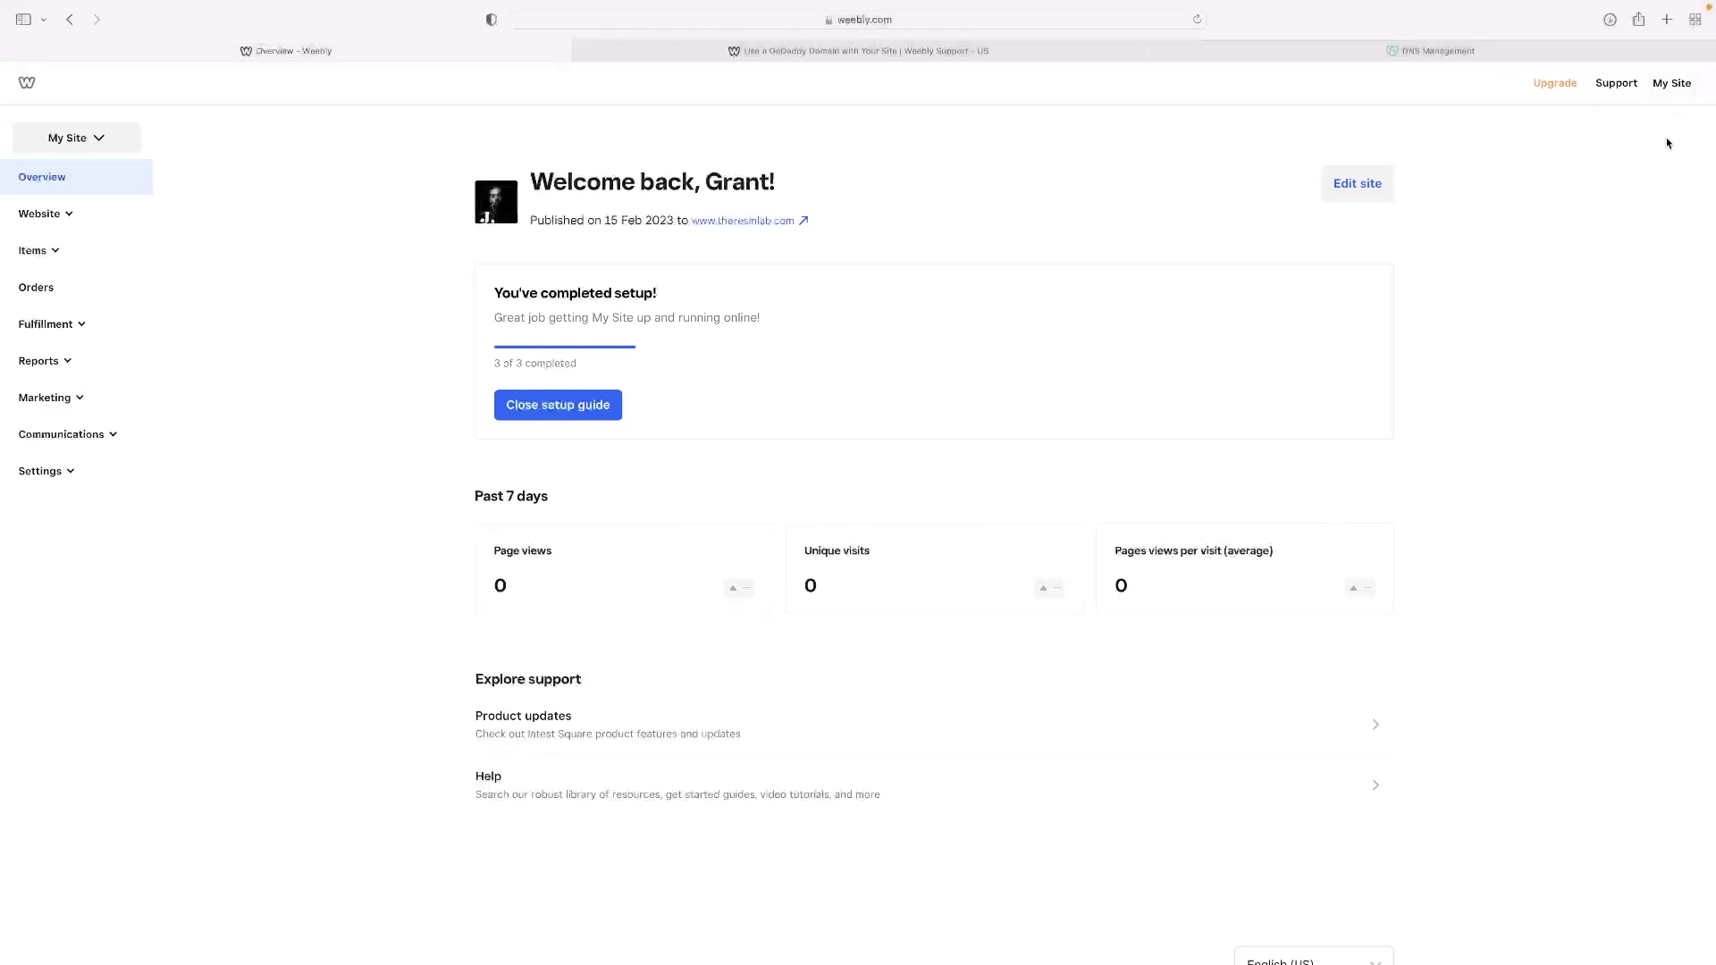
left_click(1686, 93)
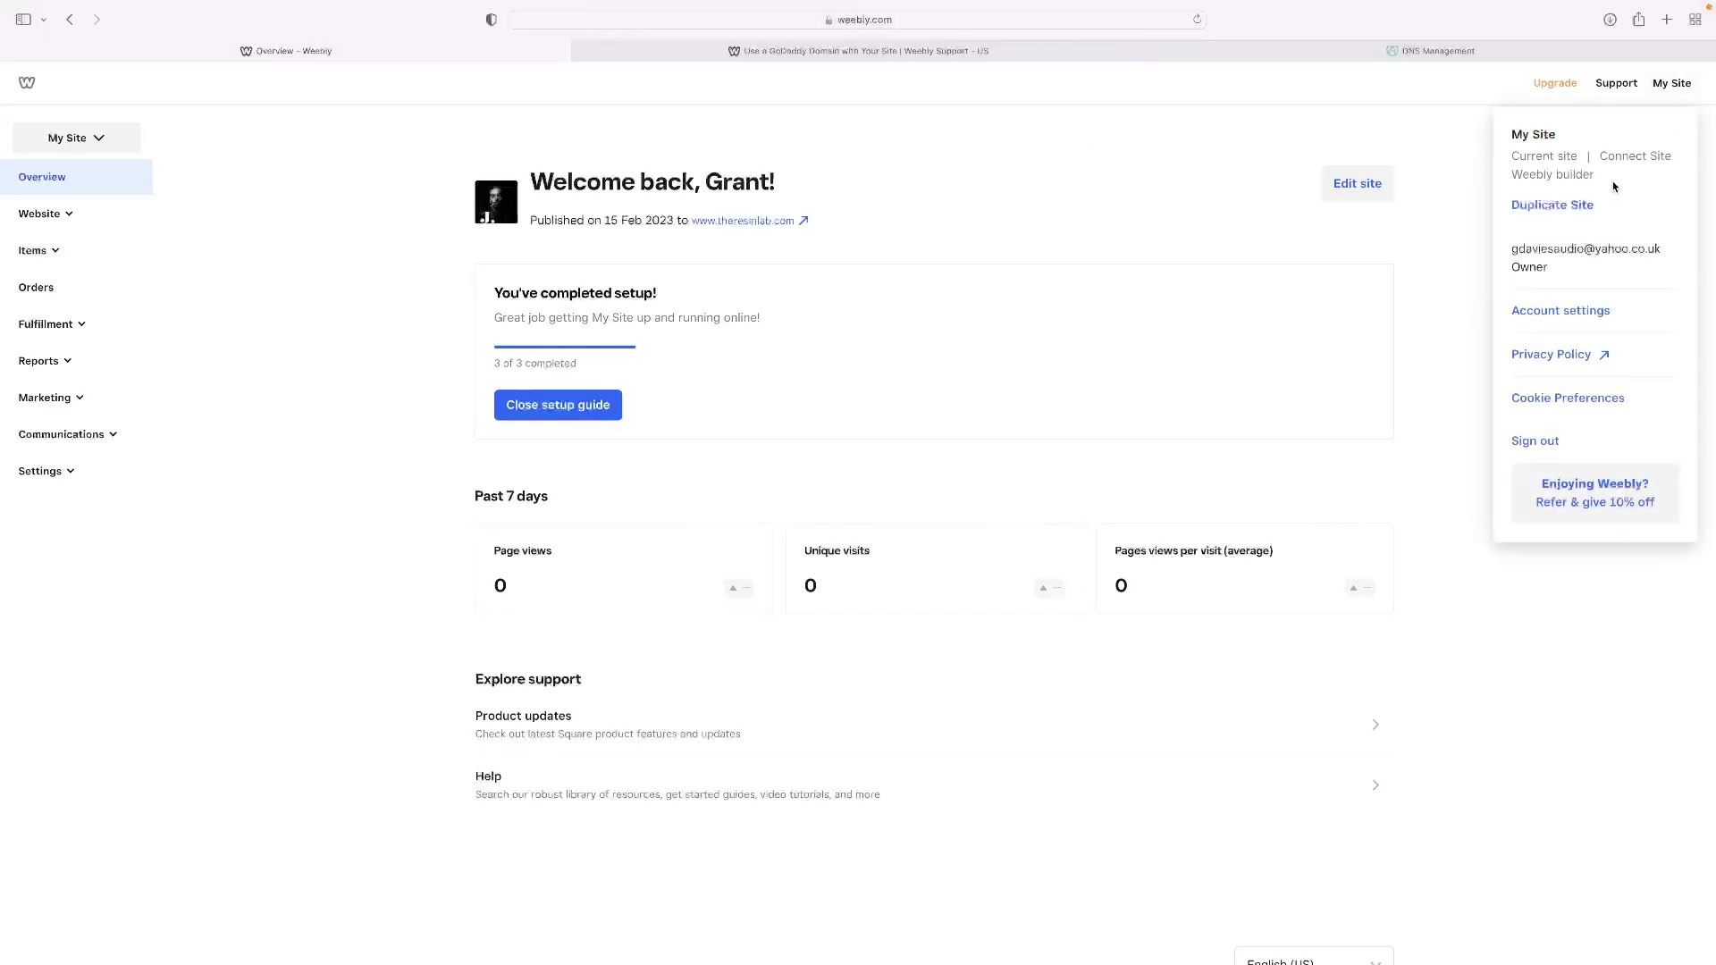
left_click(490, 210)
left_click(111, 145)
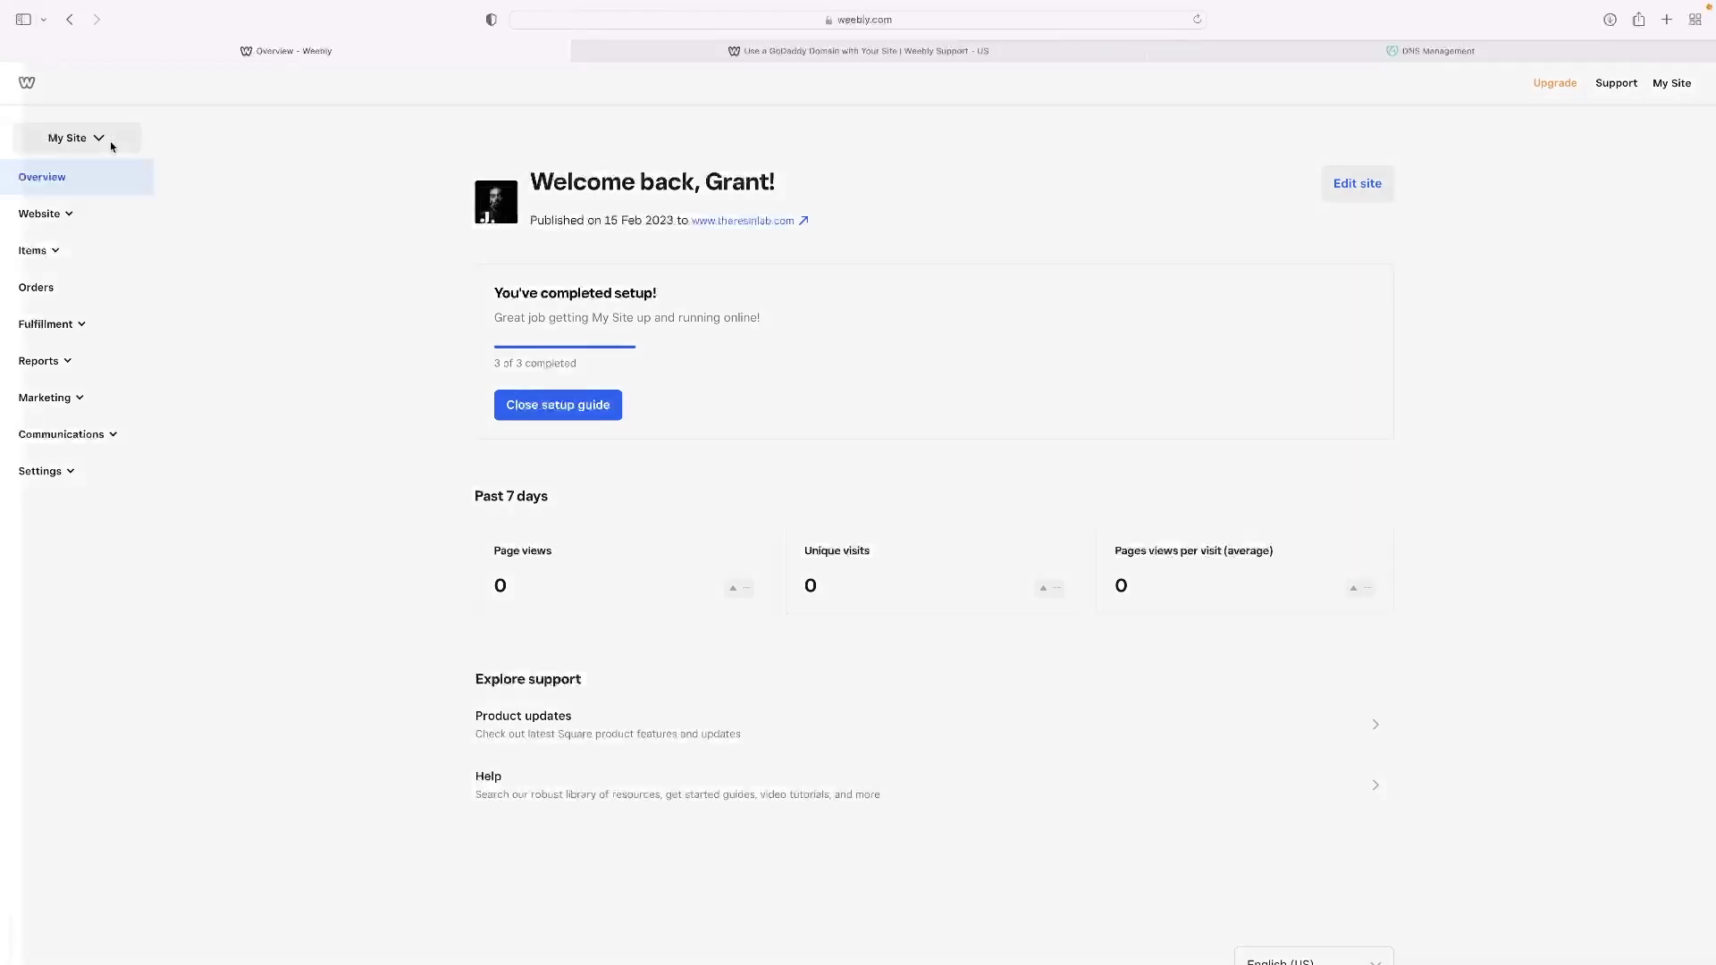
left_click(116, 208)
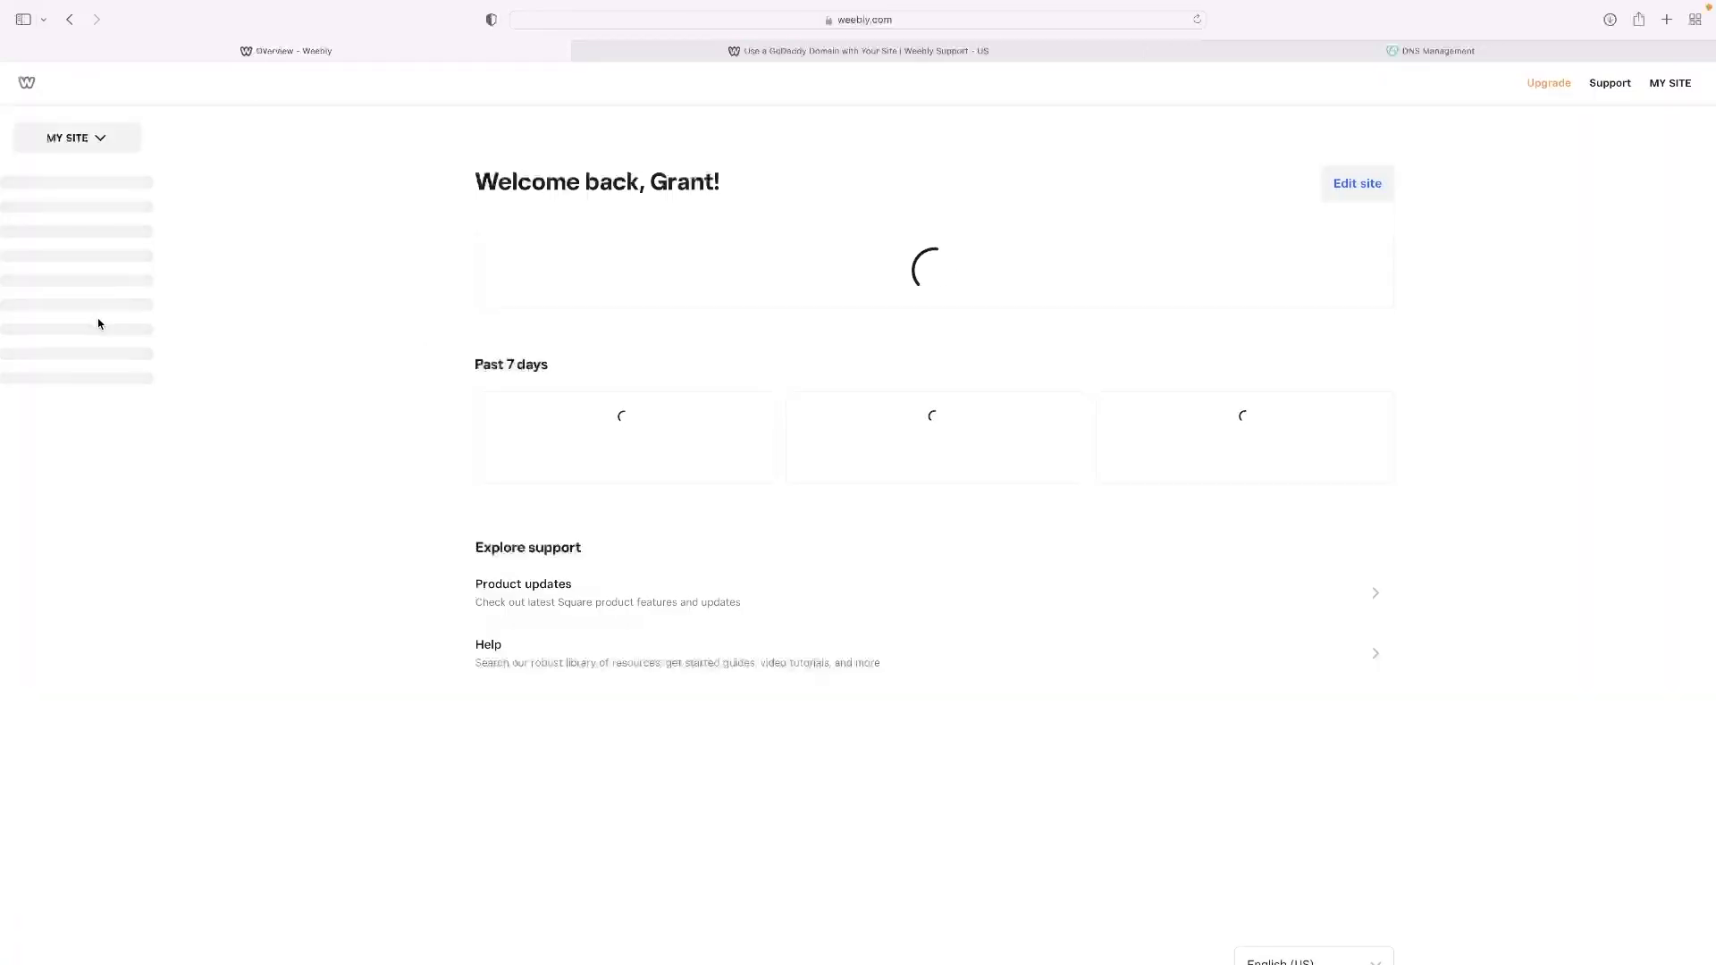
Choose Add site from the MY SITE account menu to begin a new site.
left_click(1670, 82)
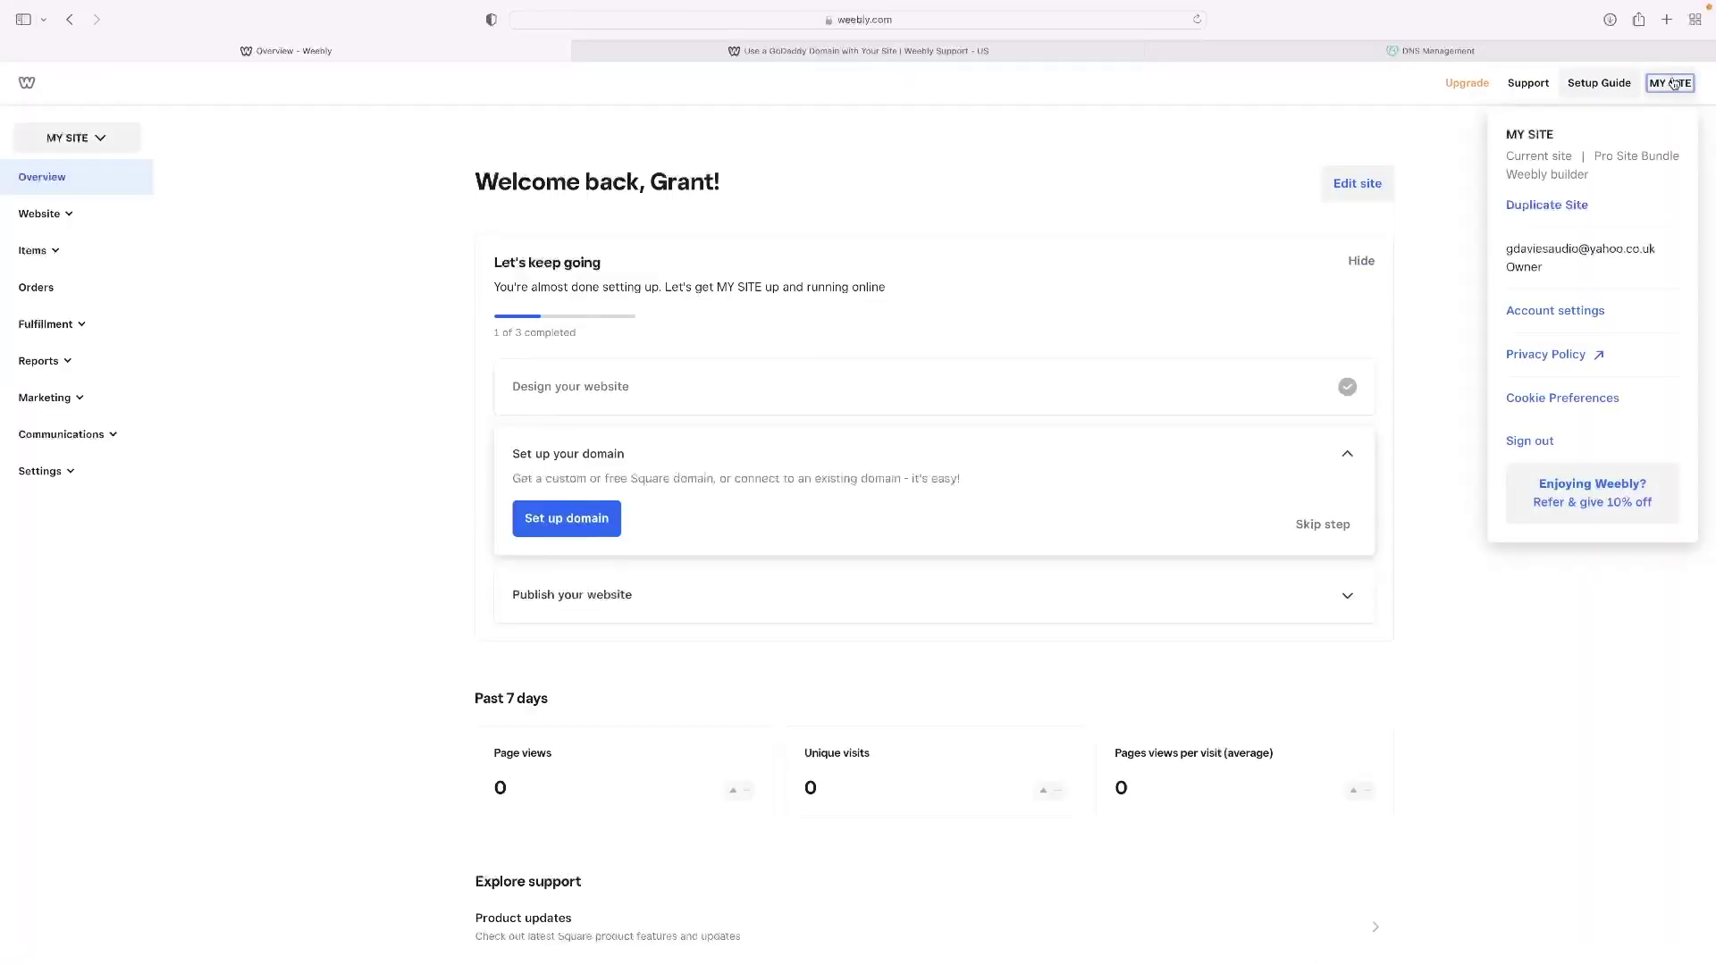
left_click(1468, 351)
left_click(1670, 82)
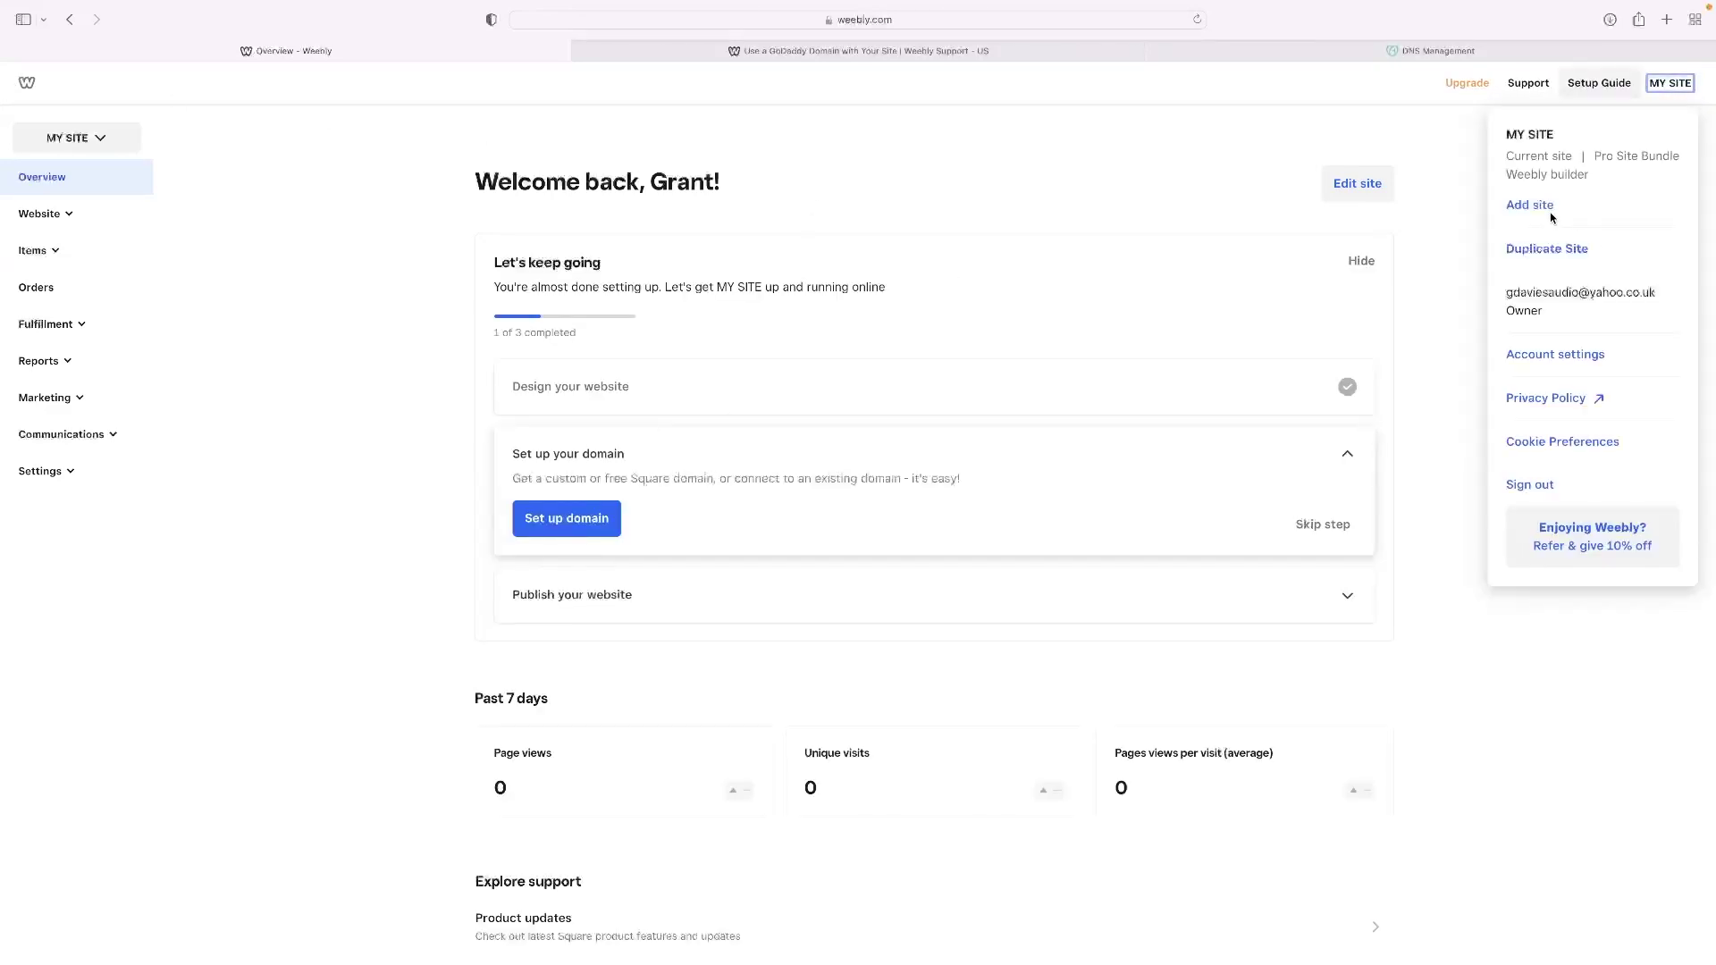
left_click(1551, 207)
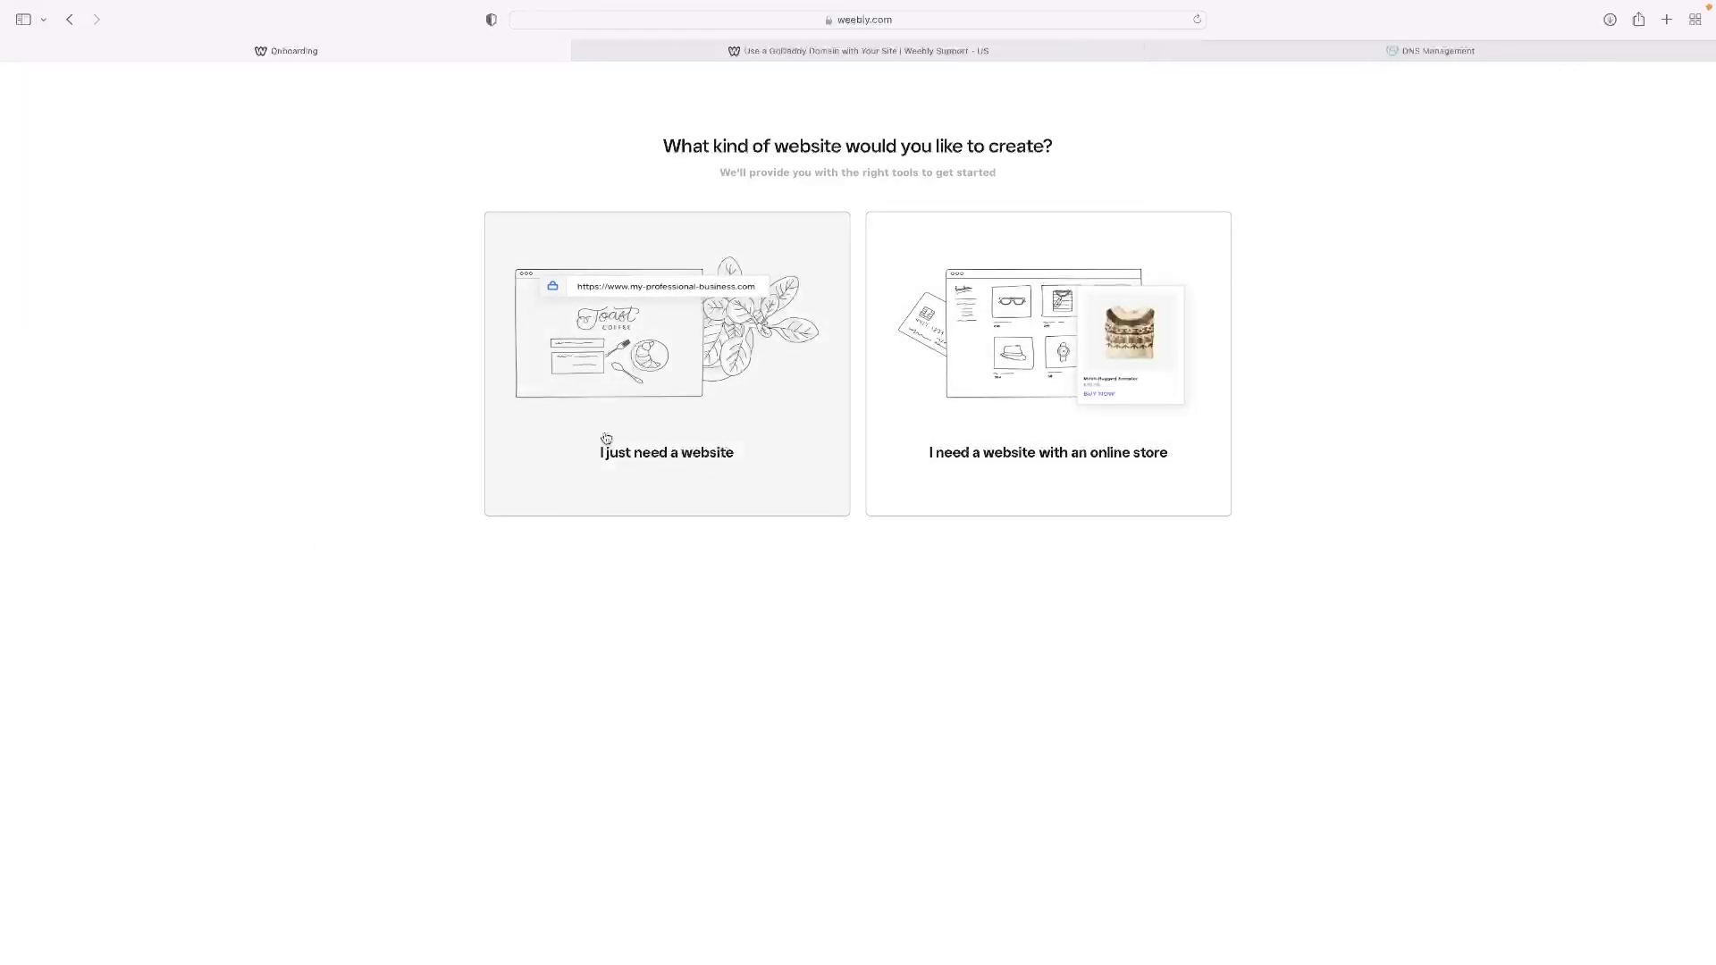
Choose a plain website without an online store and browse the Blog themes.
left_click(617, 376)
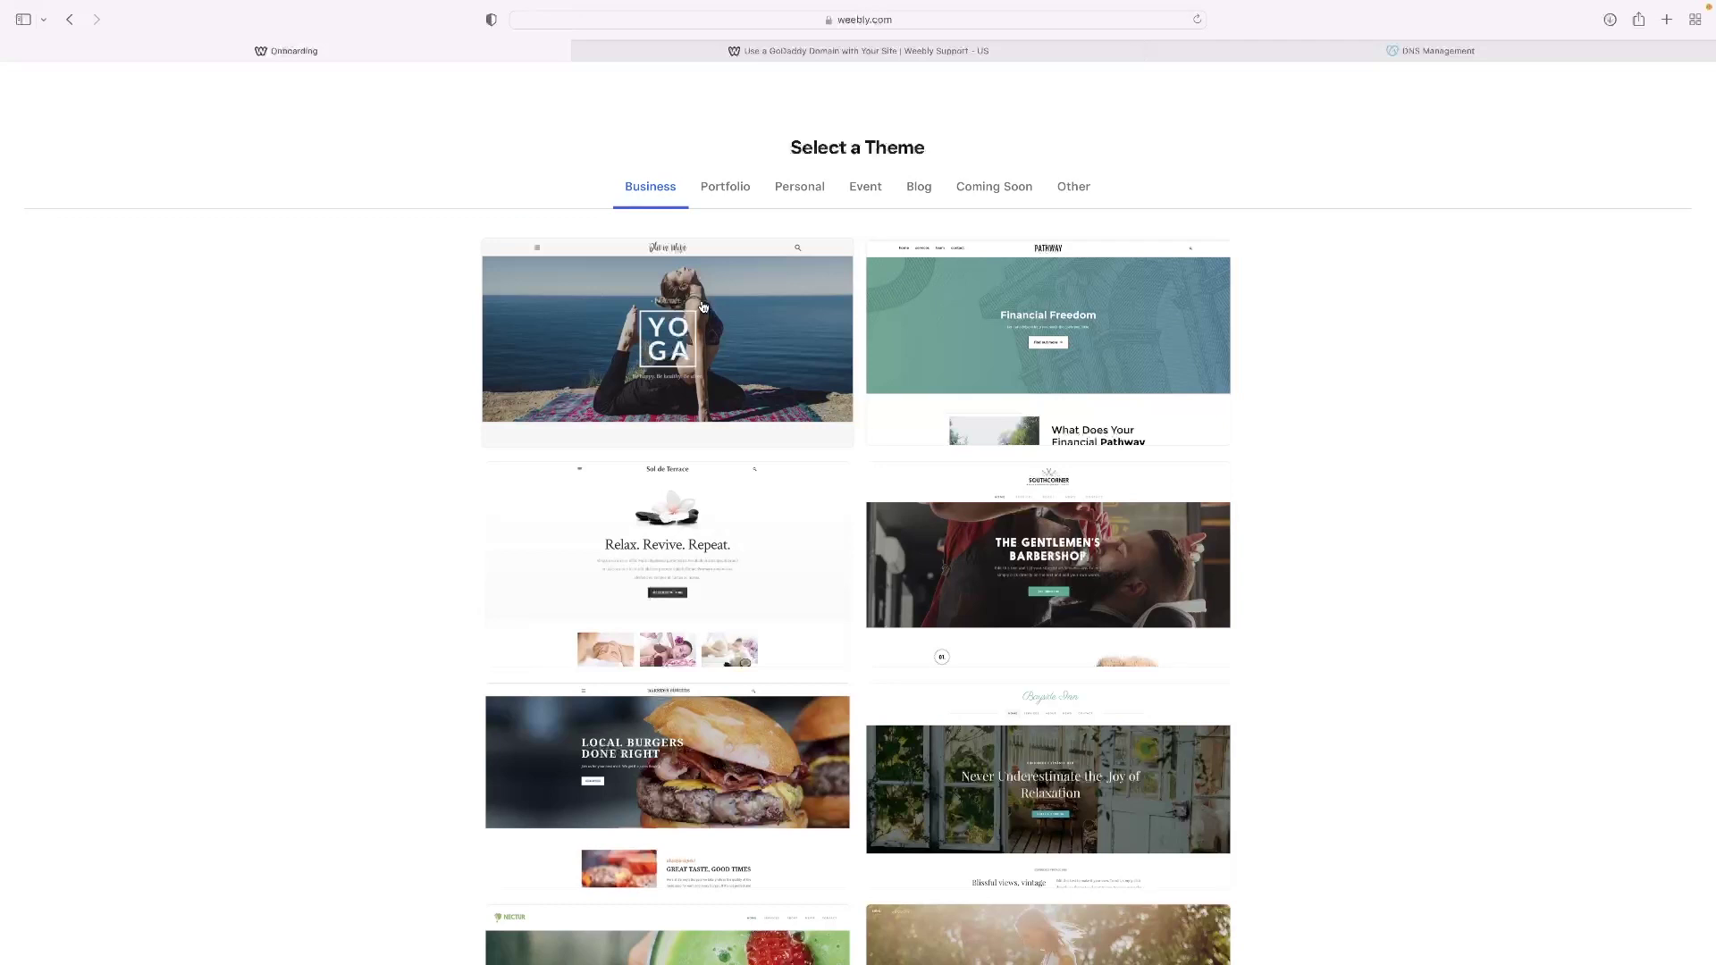
left_click(920, 188)
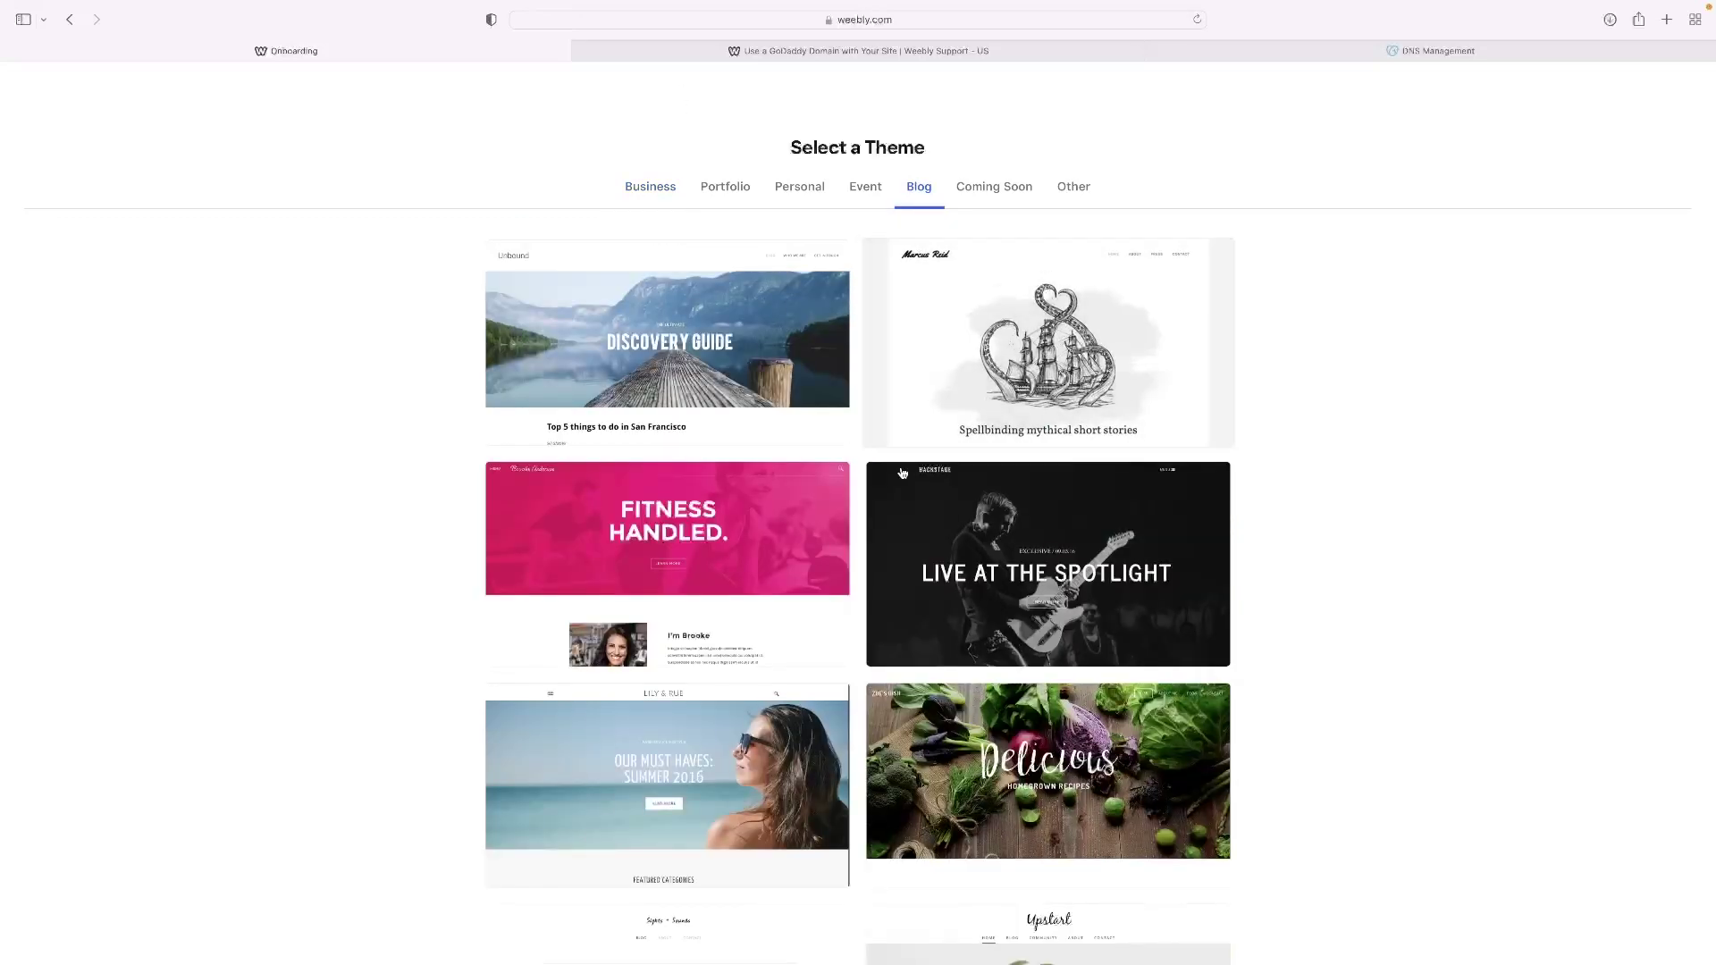
scroll(876, 492, "down", 3)
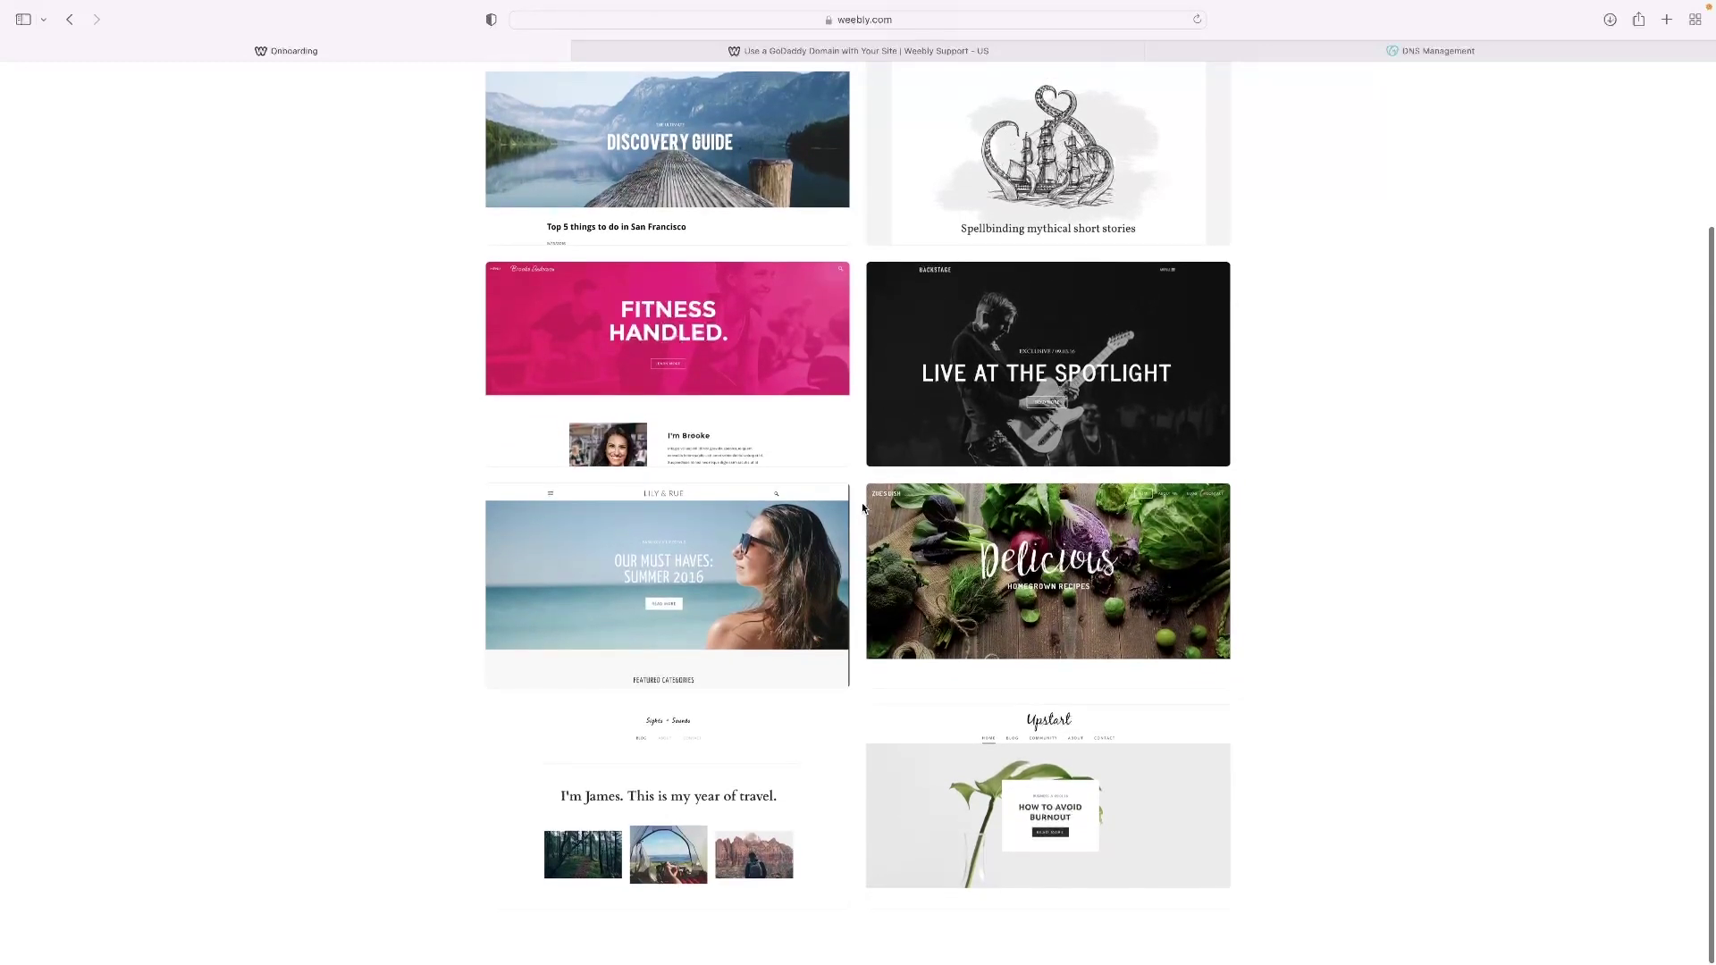
scroll(863, 508, "up", 3)
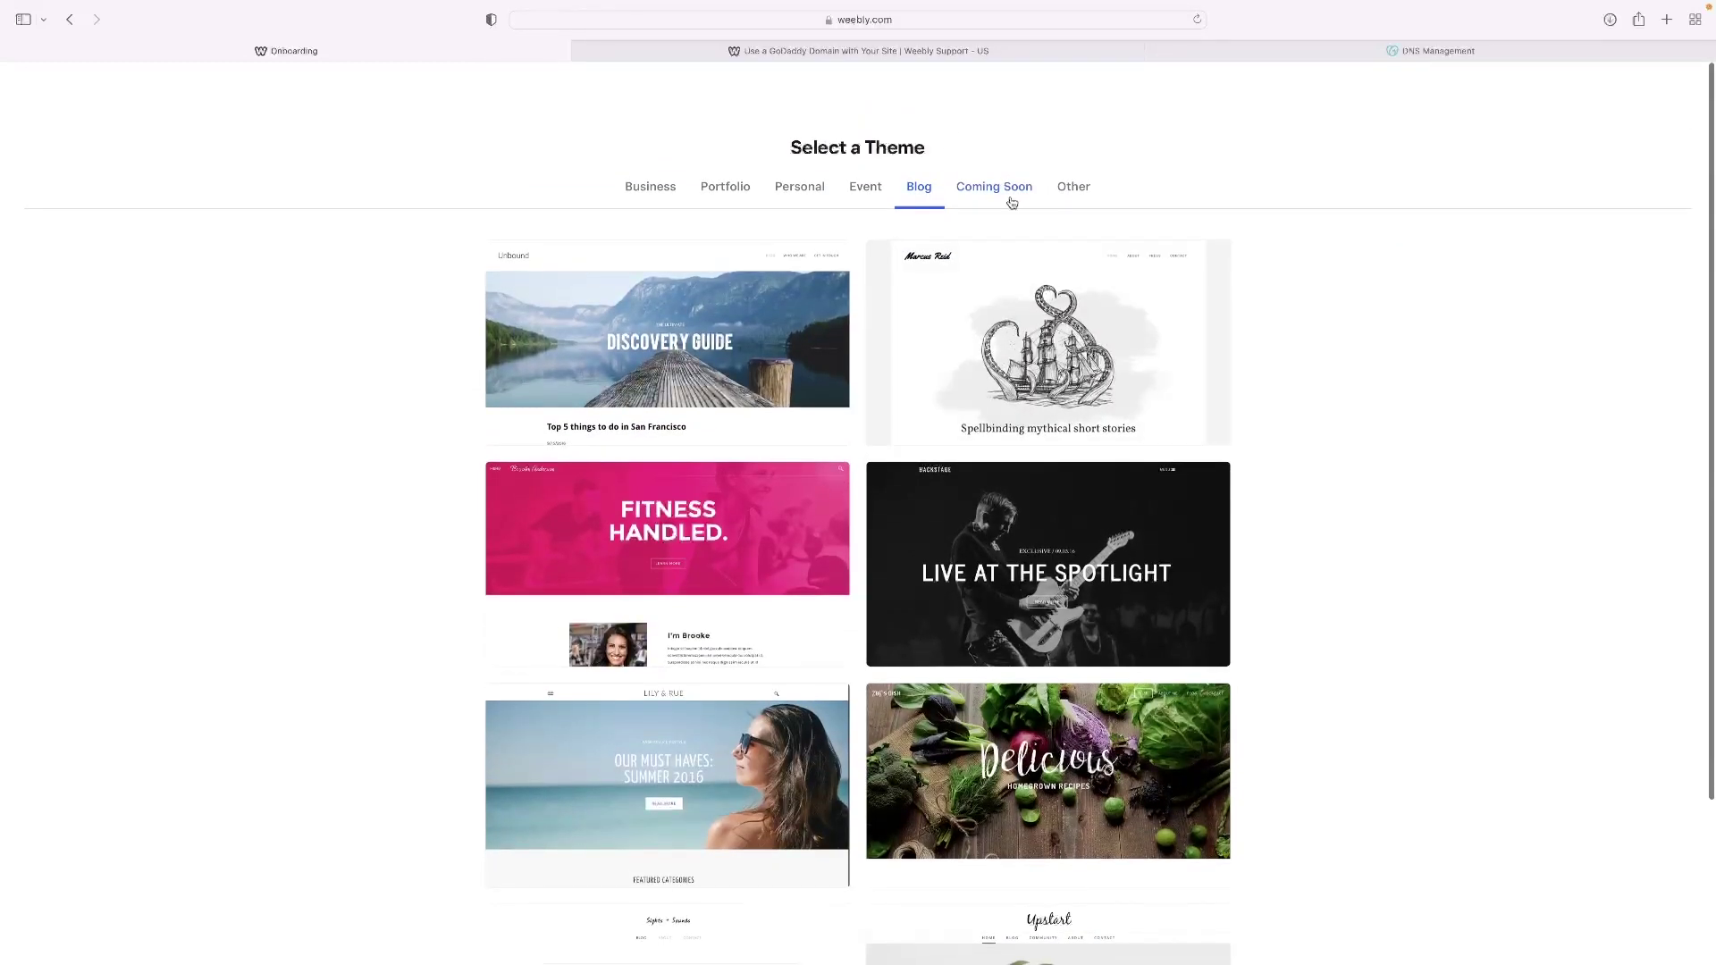
Browse the Coming Soon and Other themes, then preview the typography portfolio theme.
left_click(1024, 190)
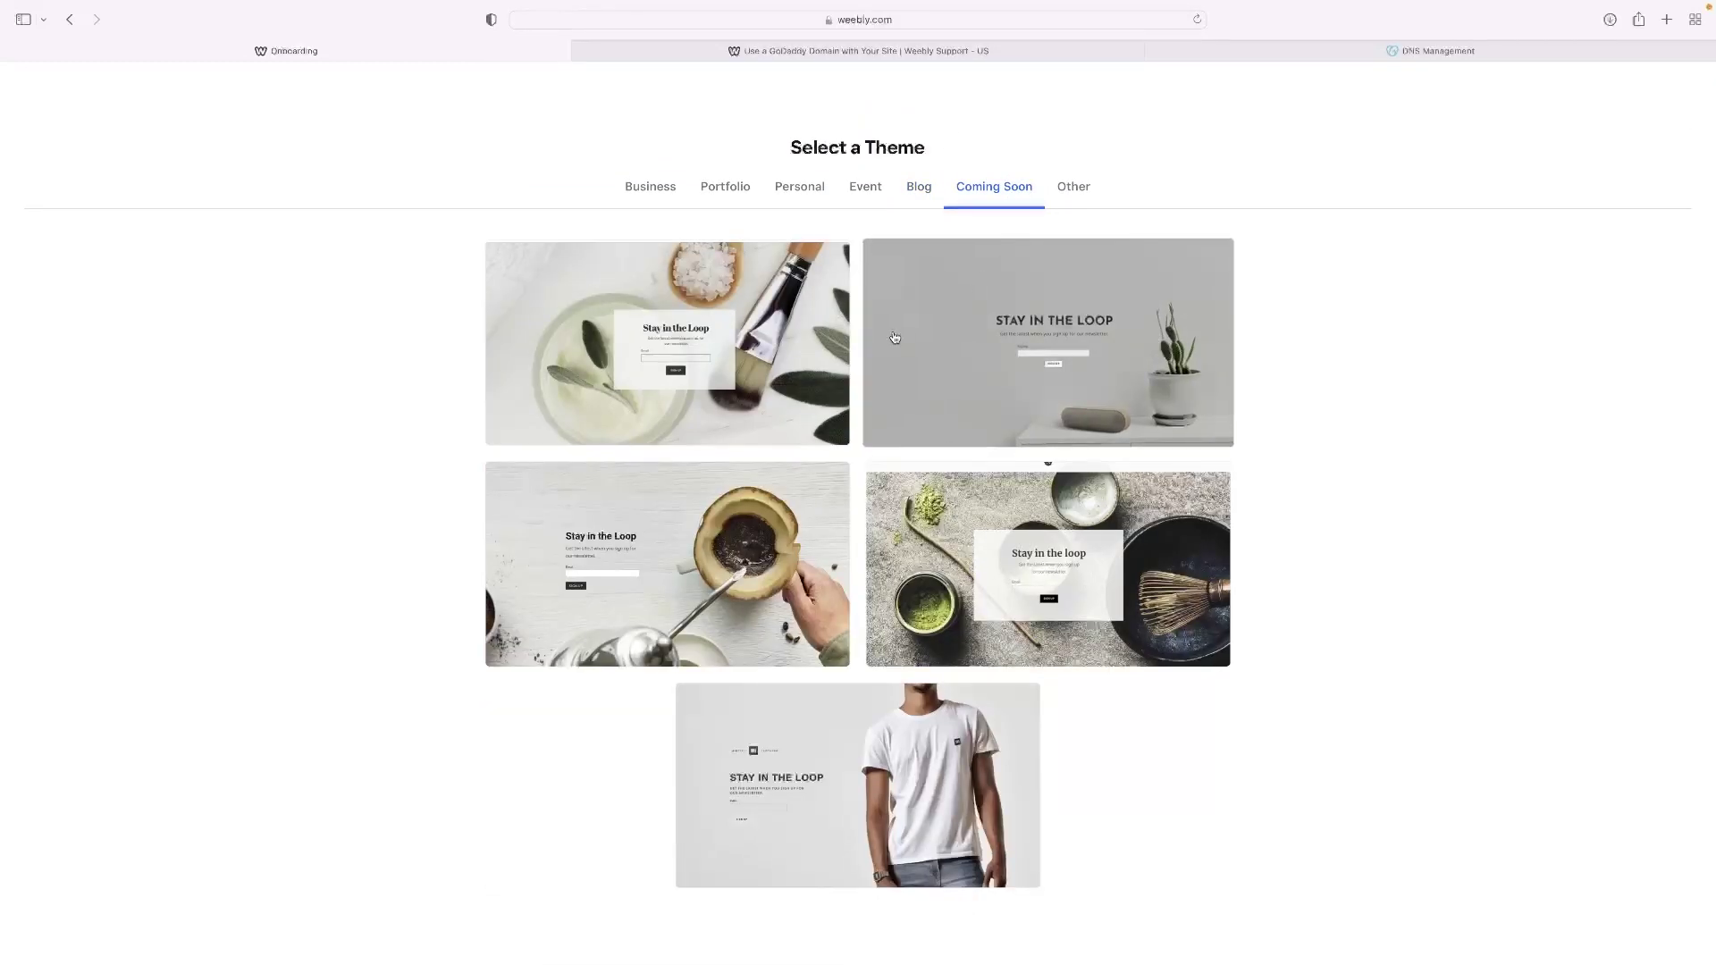
left_click(1073, 186)
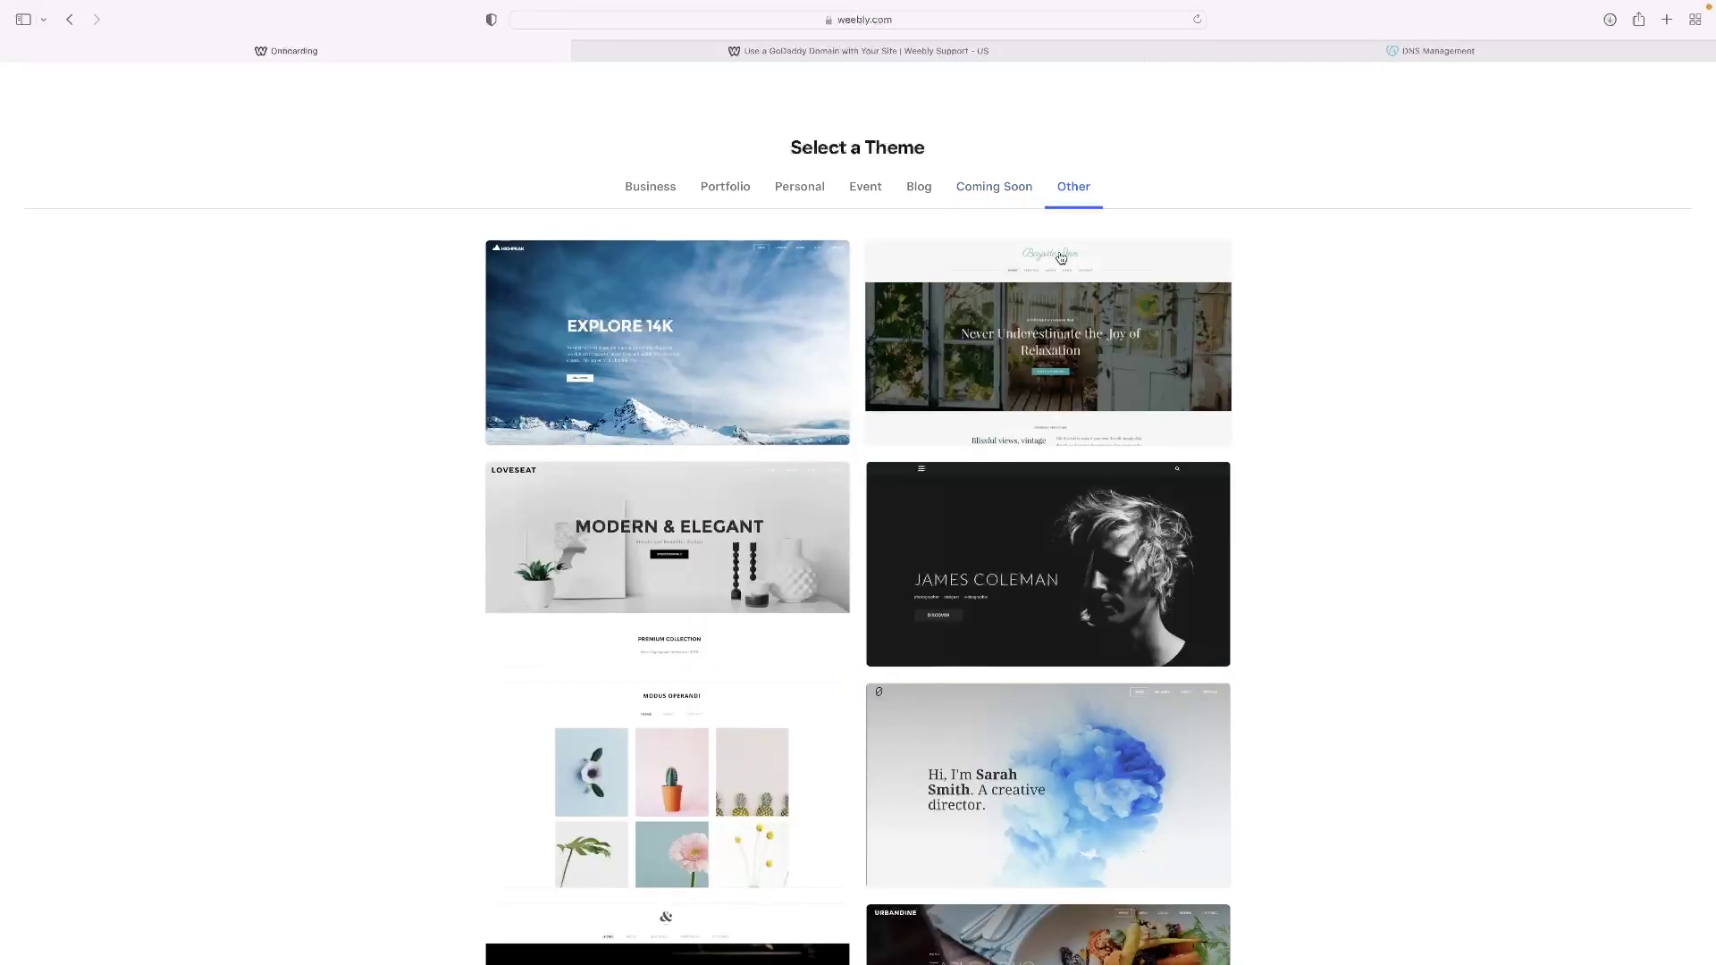
scroll(754, 389, "down", 3)
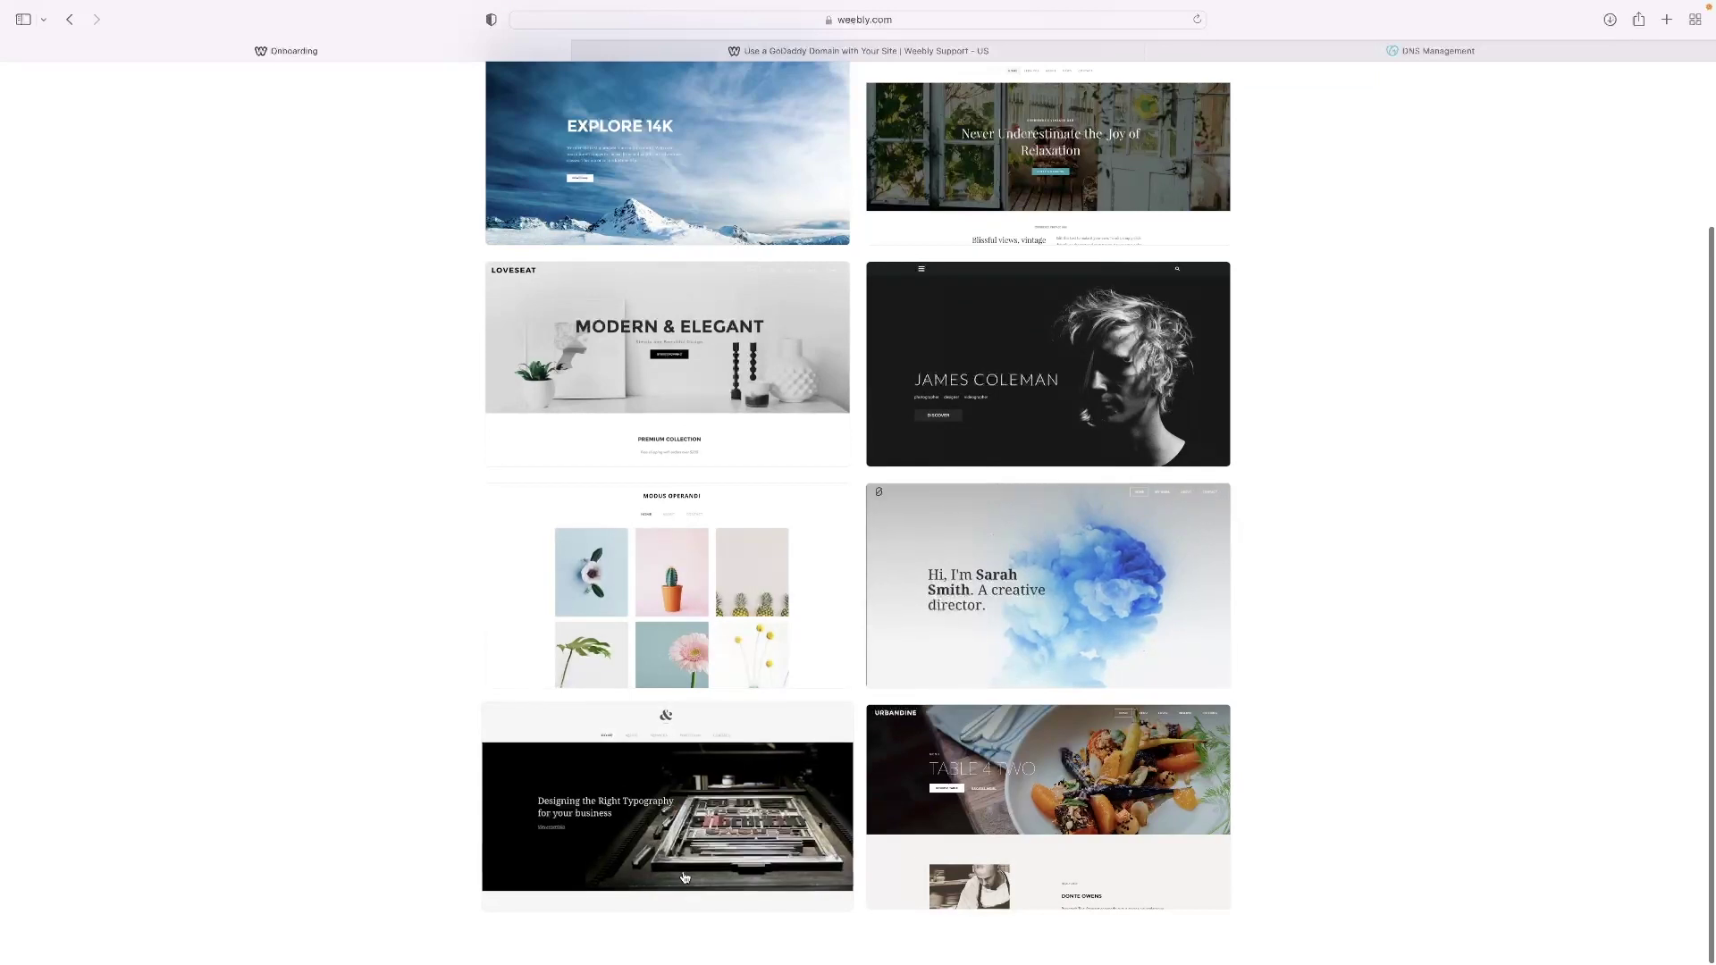
left_click(671, 809)
Review the typography theme preview, then dismiss the domain name prompt in the editor.
scroll(891, 492, "down", 15)
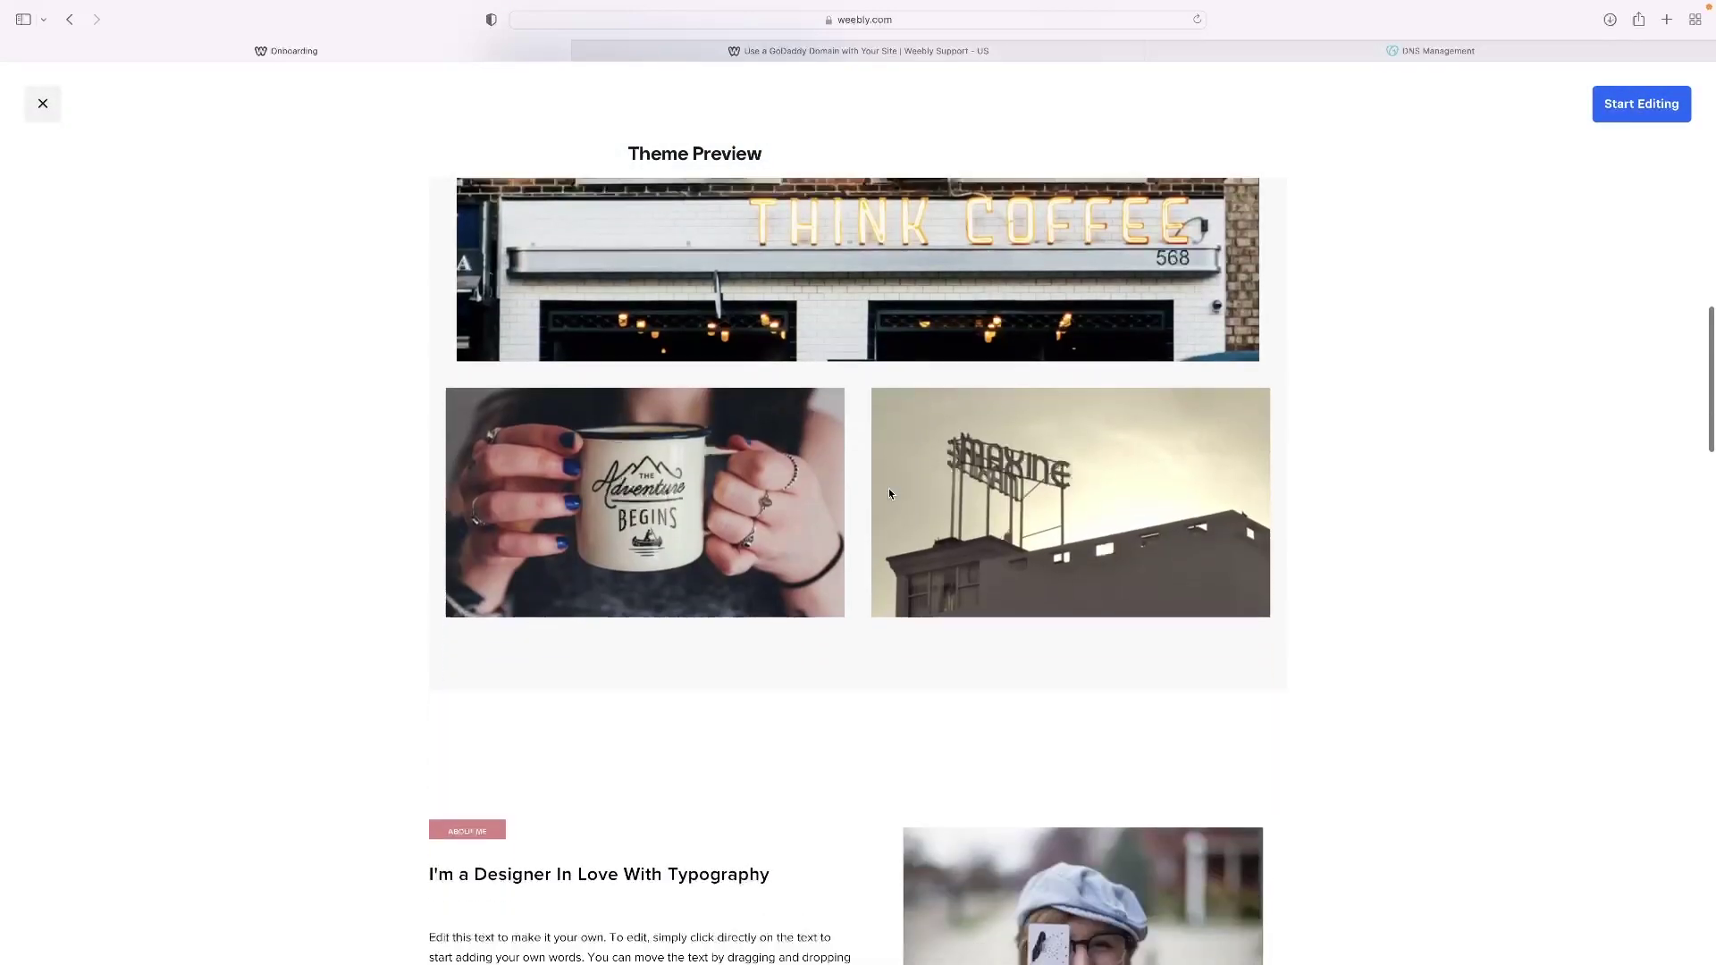
scroll(863, 492, "up", 15)
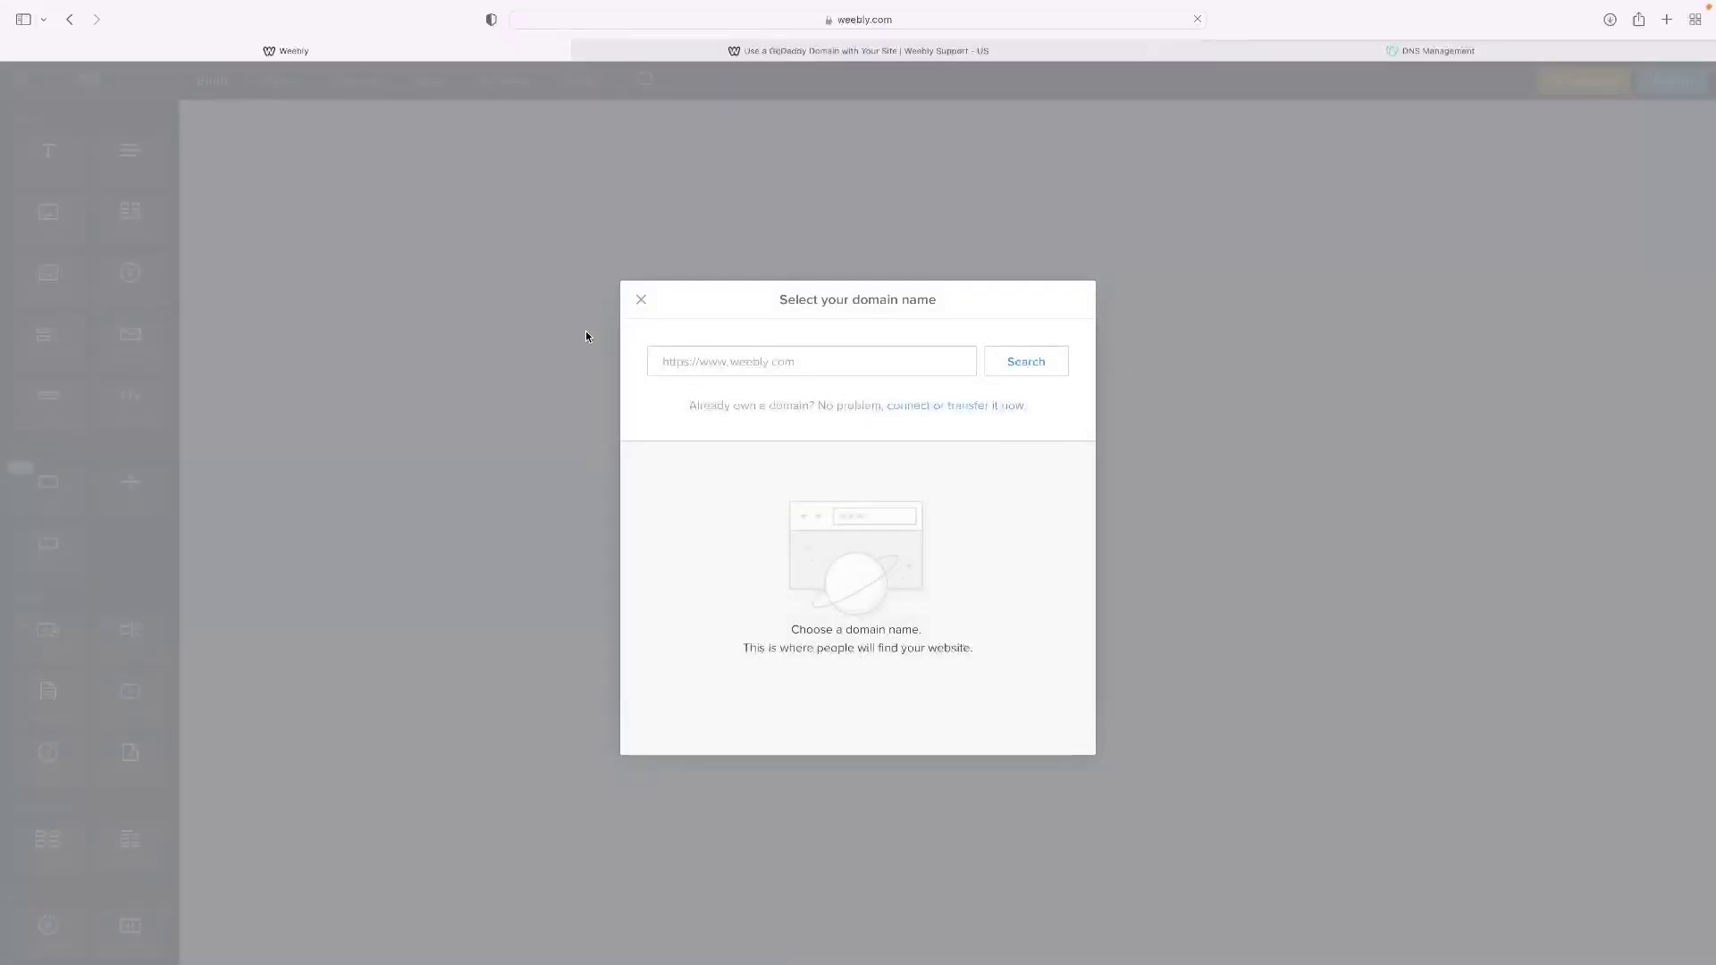
left_click(637, 301)
Reload the editor with the updated apps and close the domain name prompt.
left_click(920, 586)
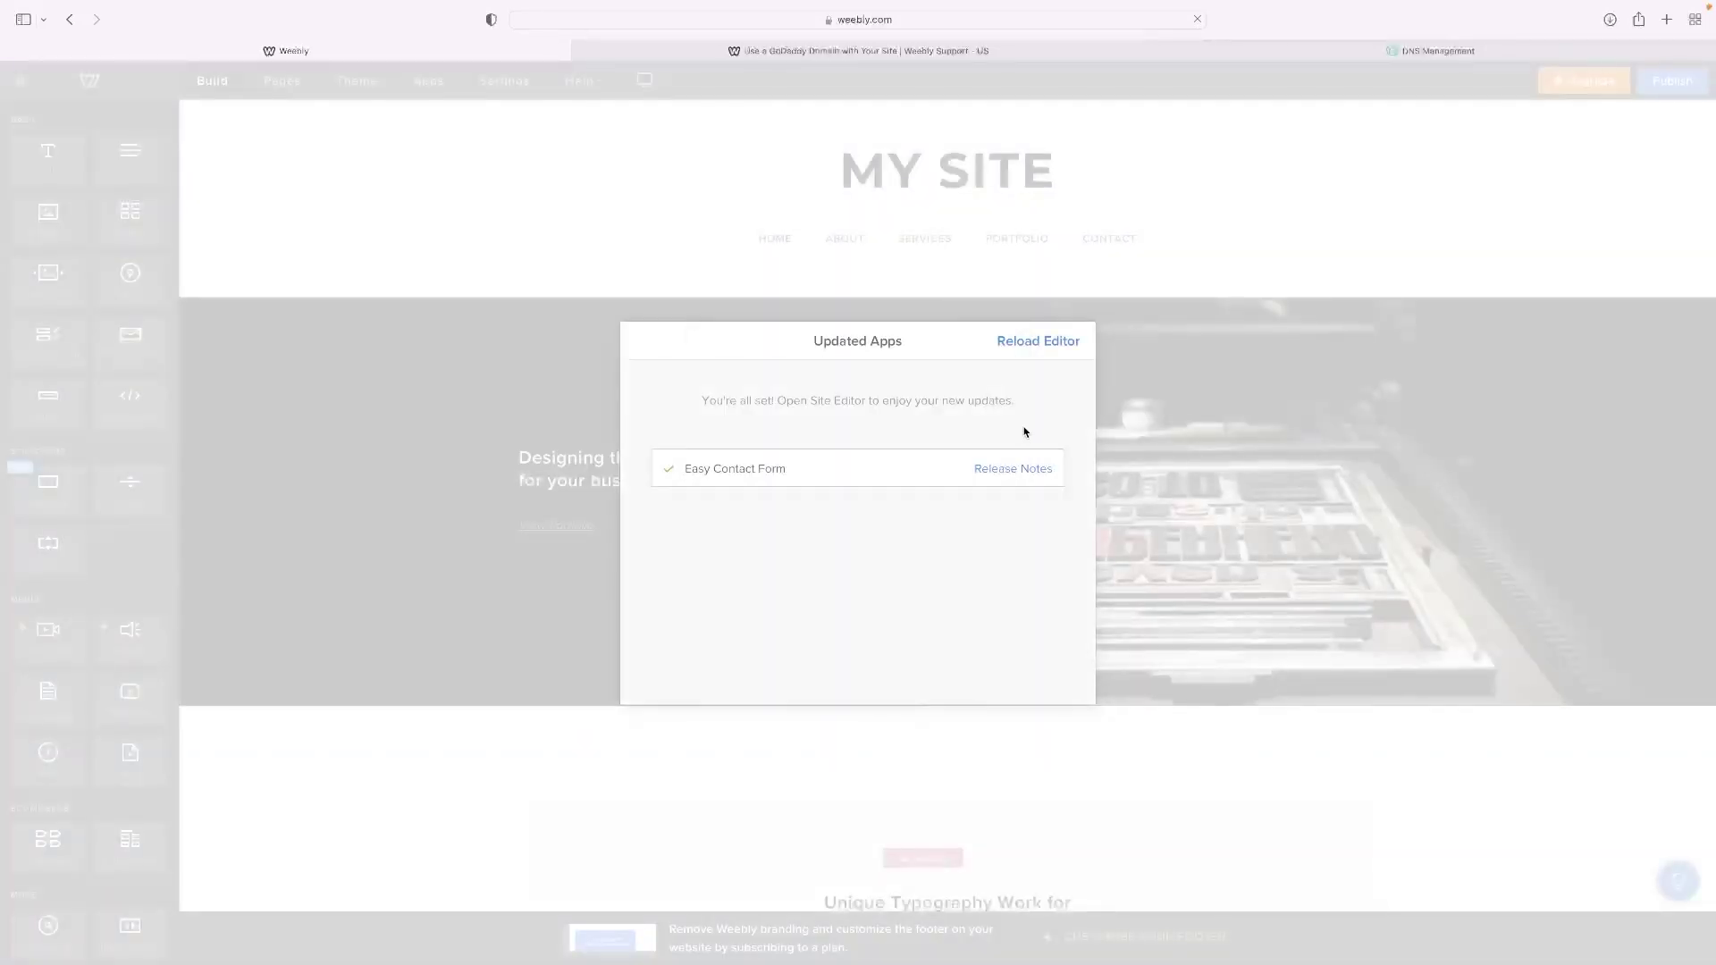
left_click(1037, 343)
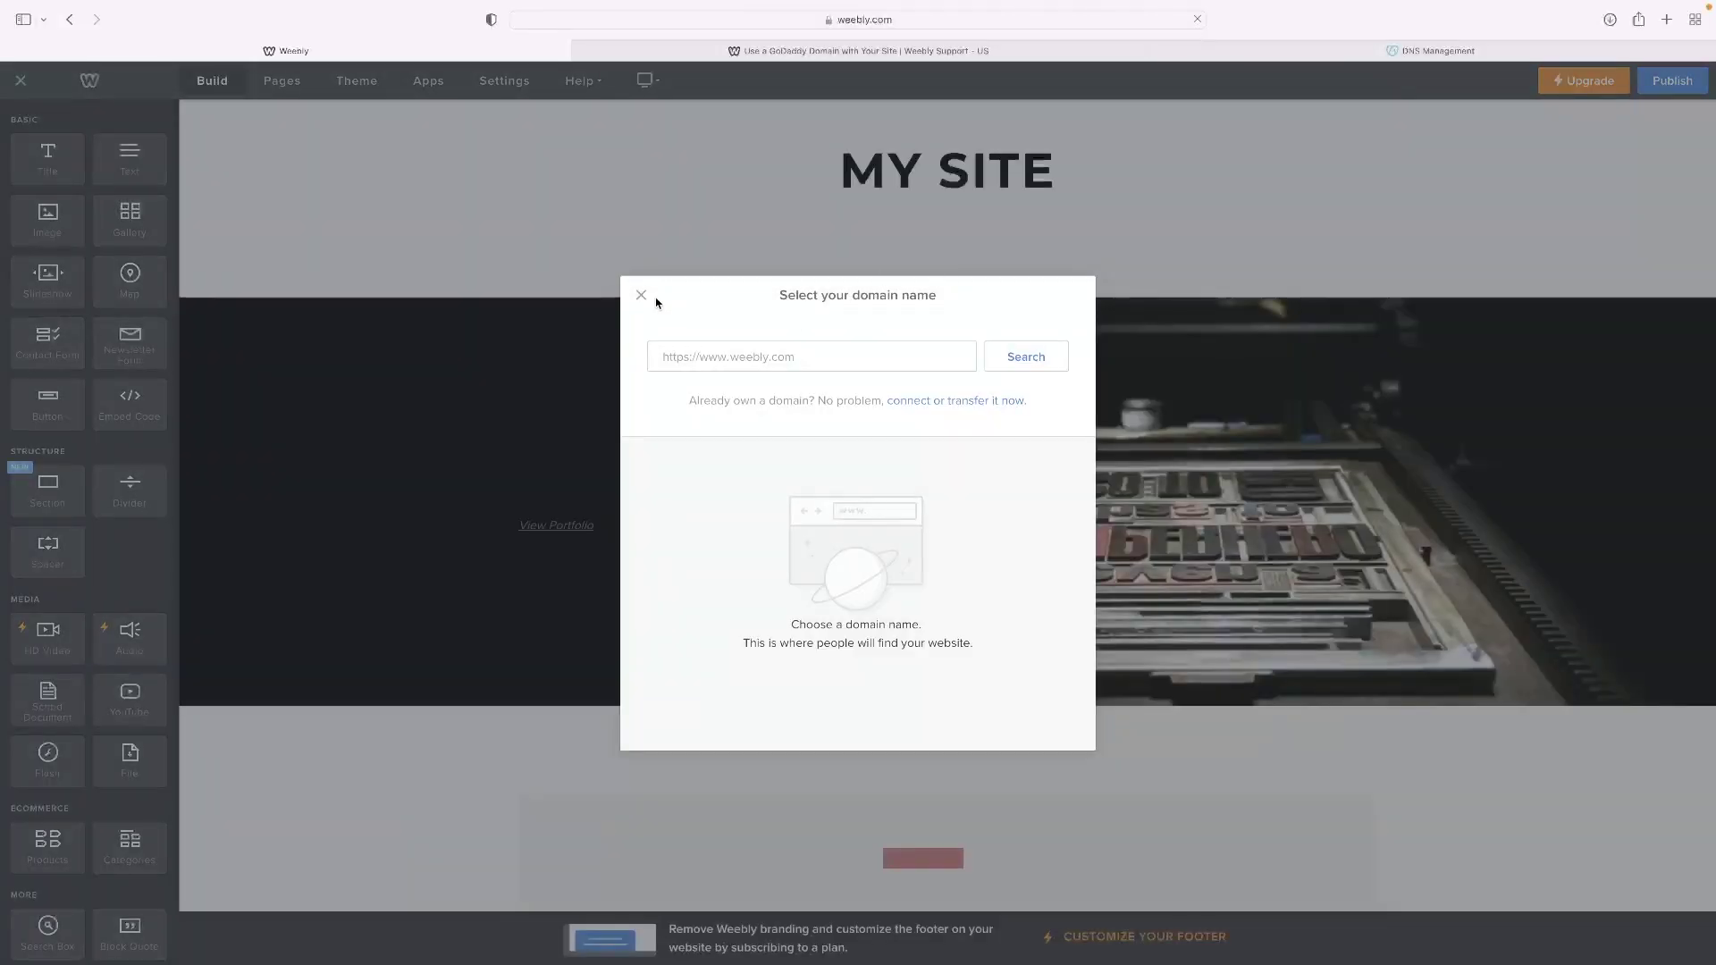
left_click(641, 295)
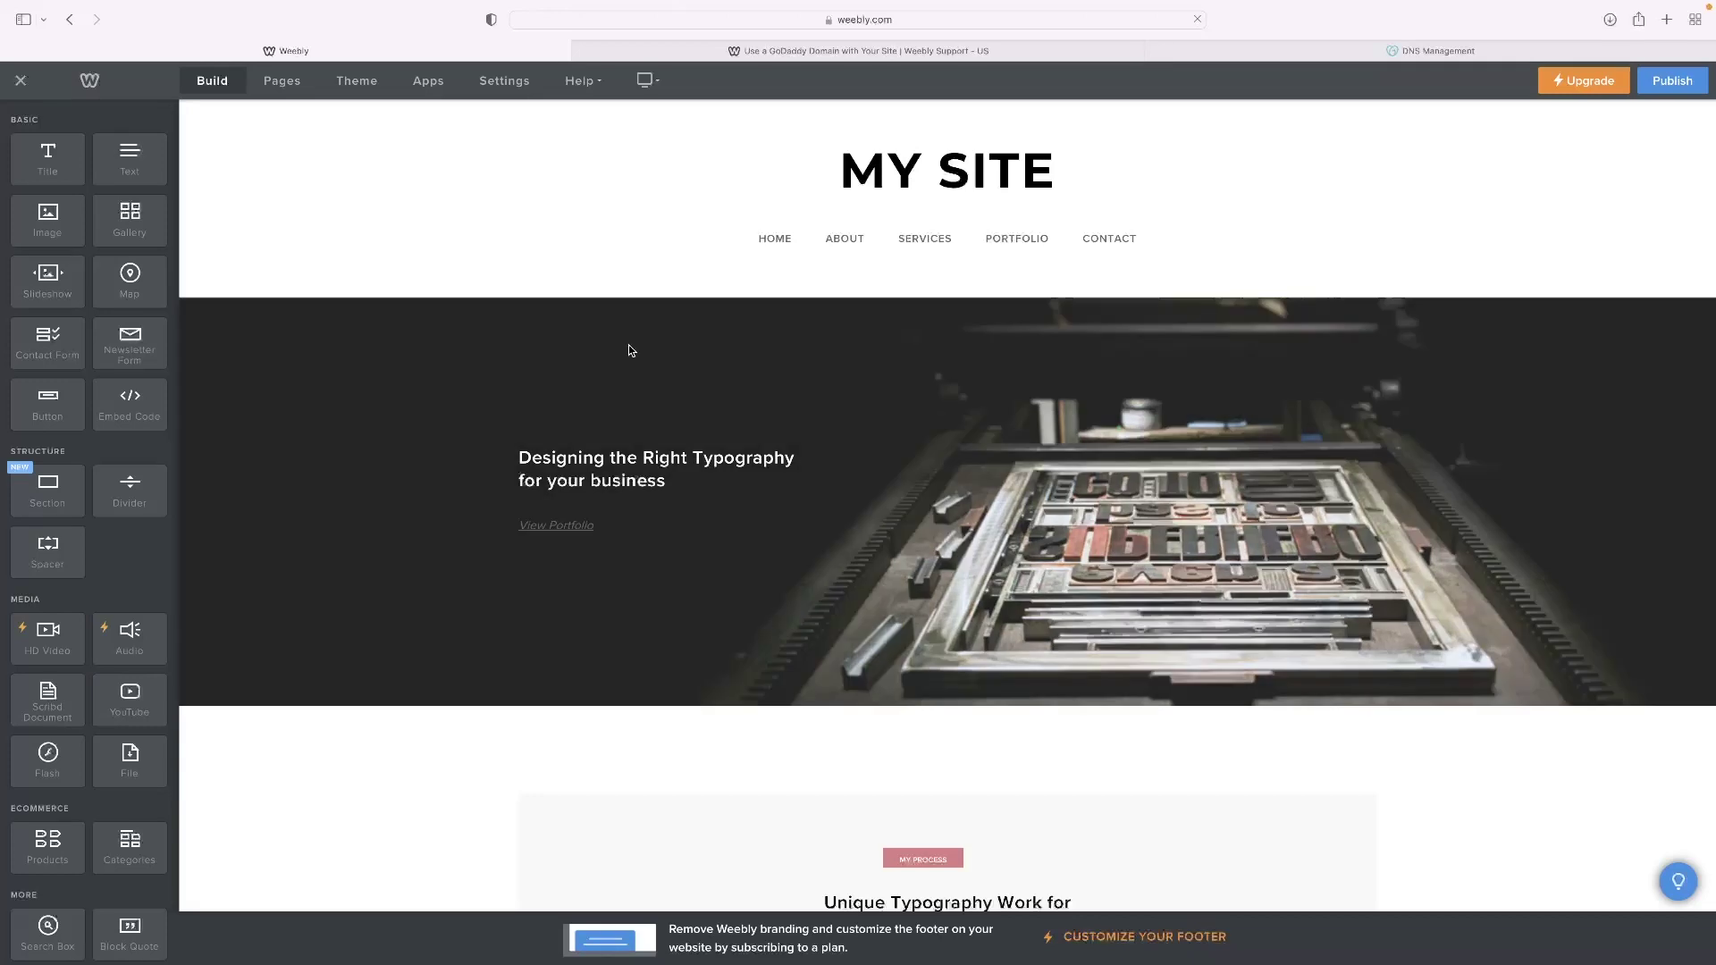
scroll(630, 347, "down", 5)
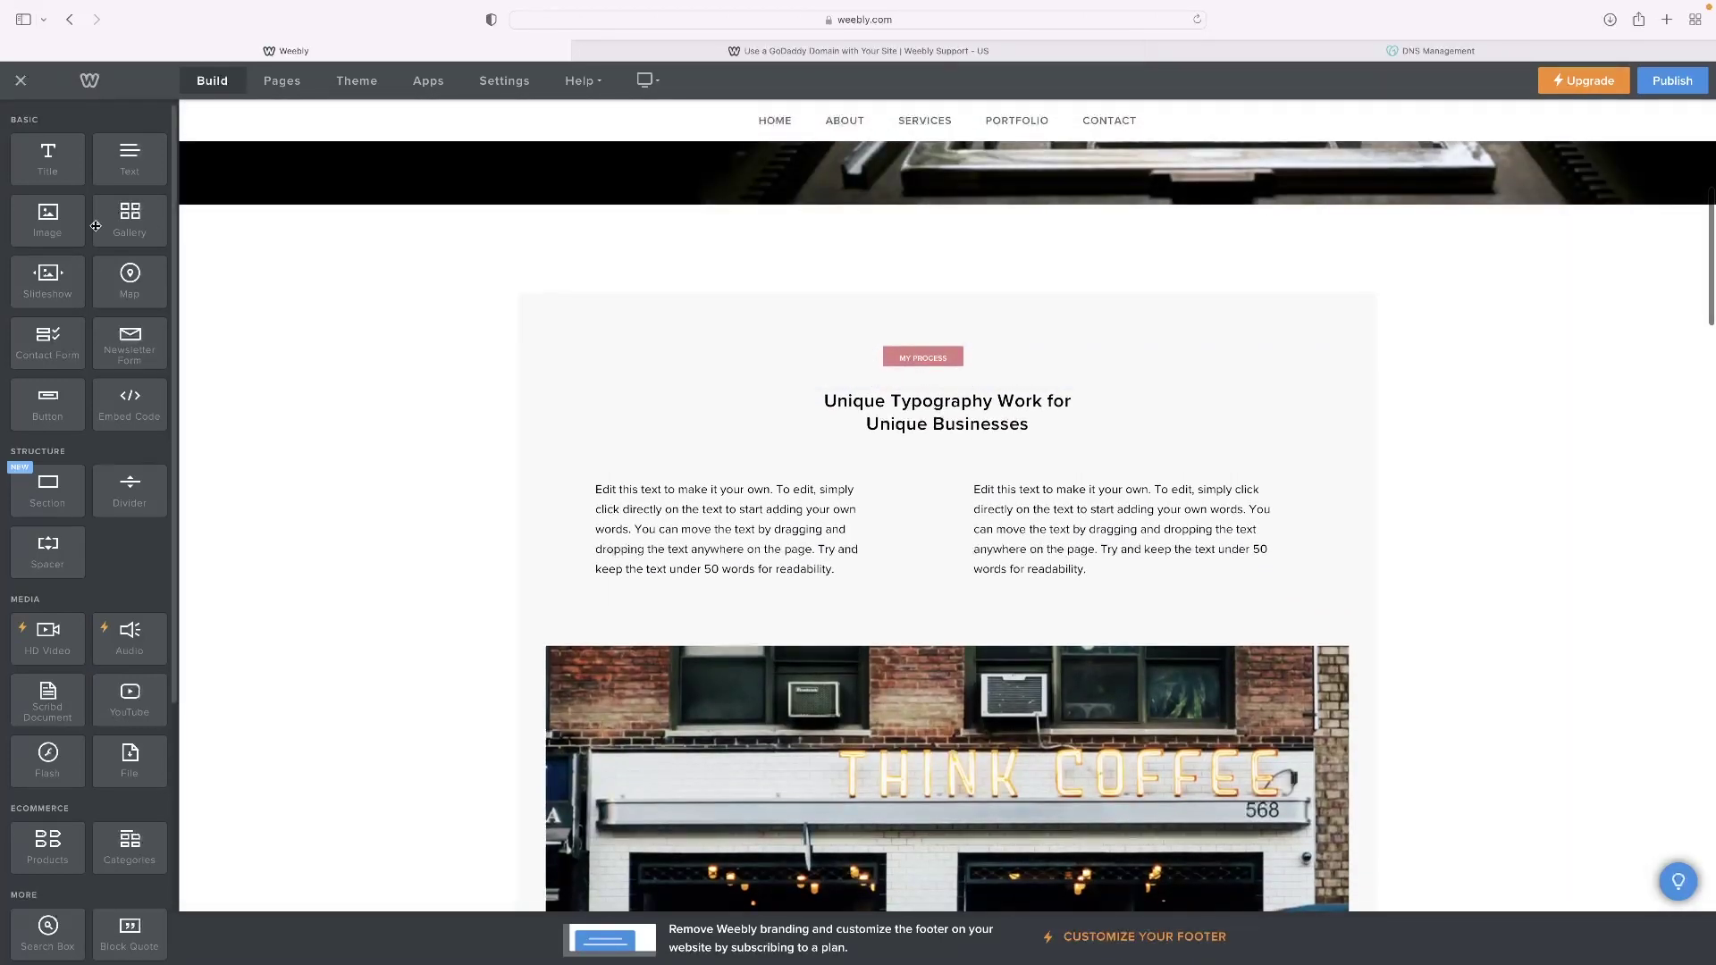
Place an empty Image block under the 'Unique Typography Work' heading, skipping the upload.
left_click_drag(56, 229, 790, 464)
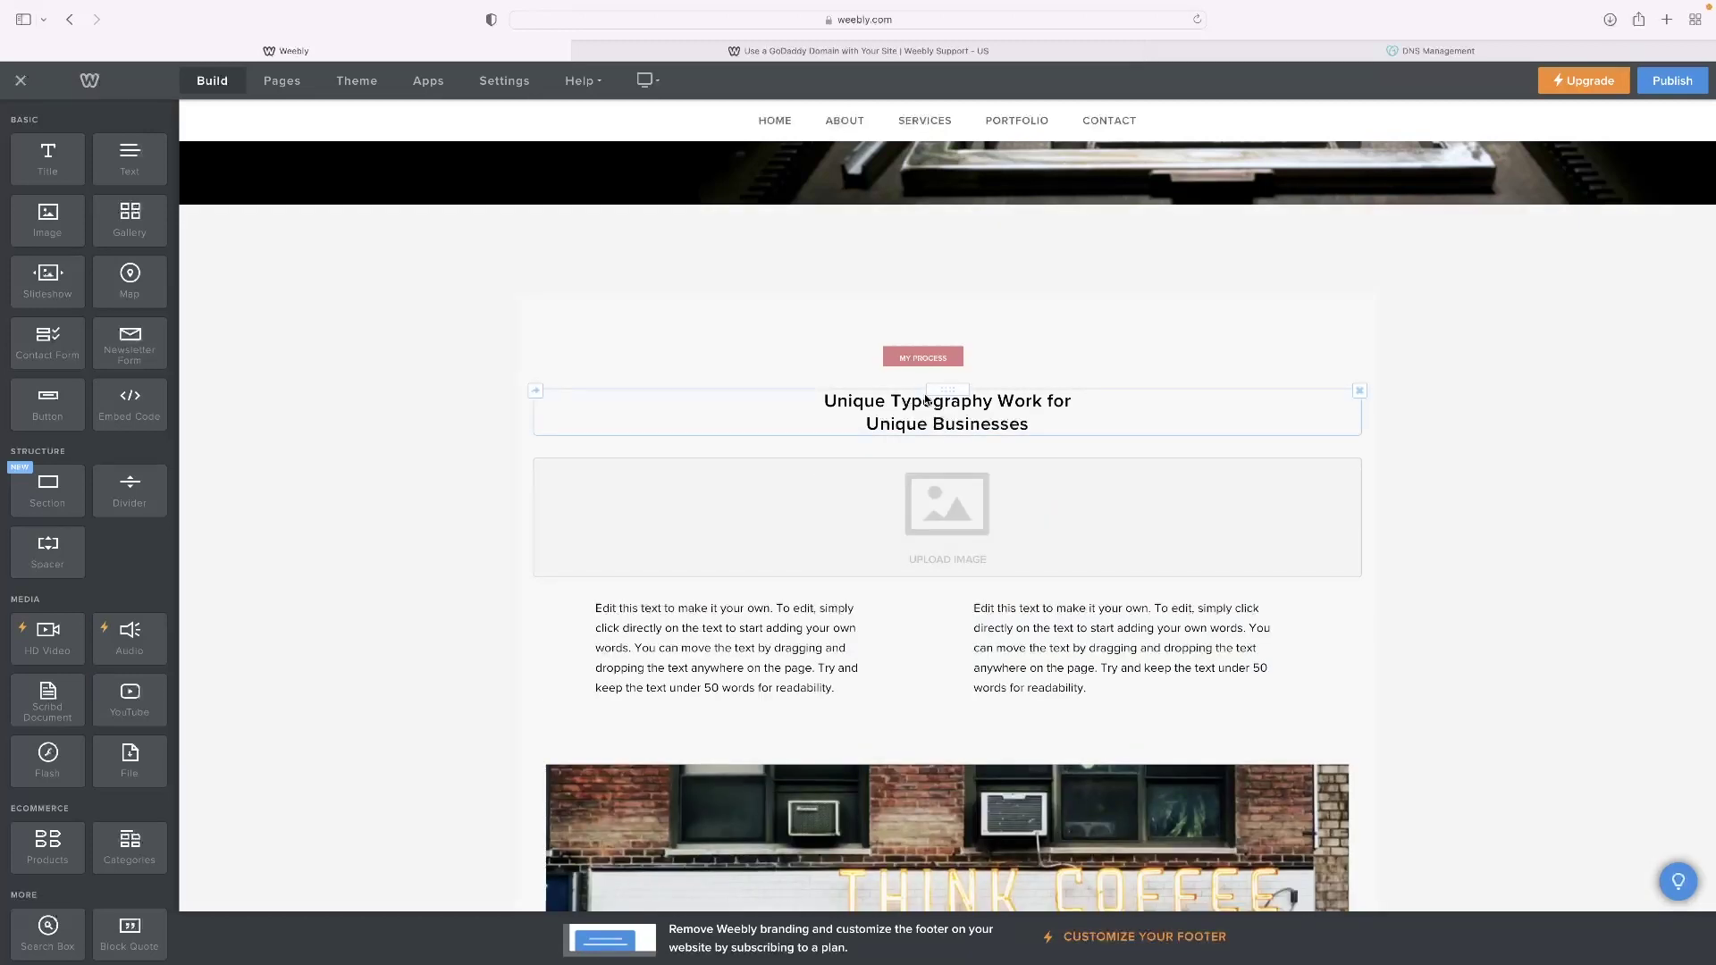
left_click(956, 533)
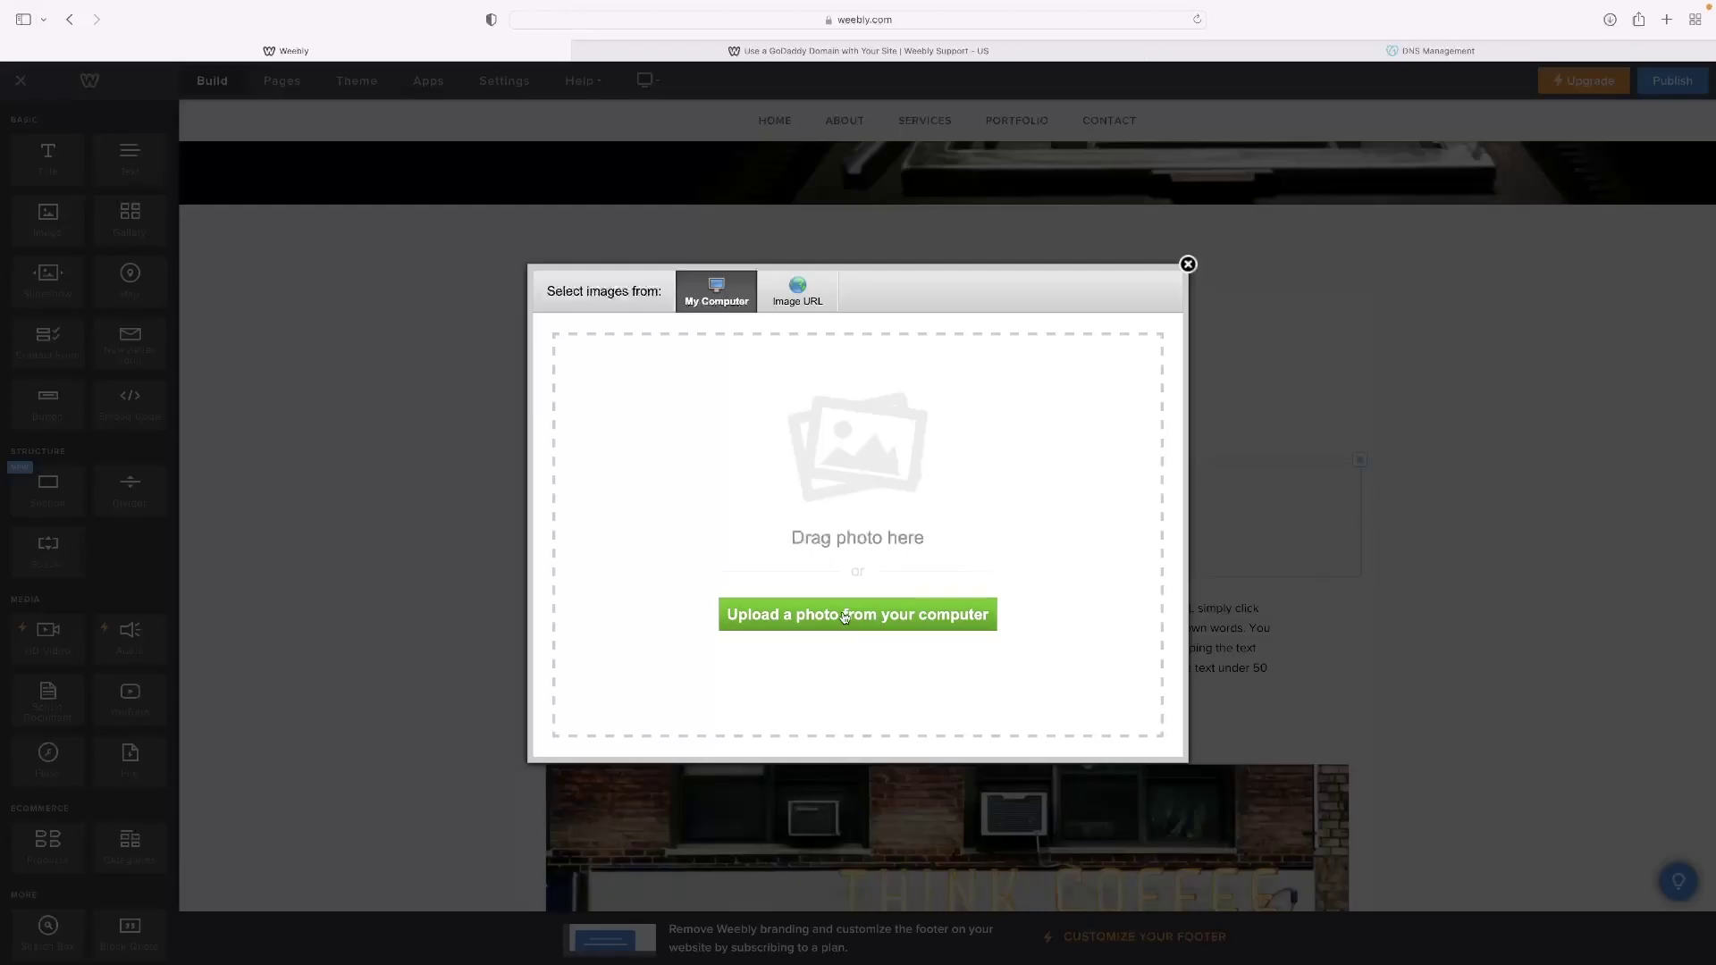
left_click(1188, 265)
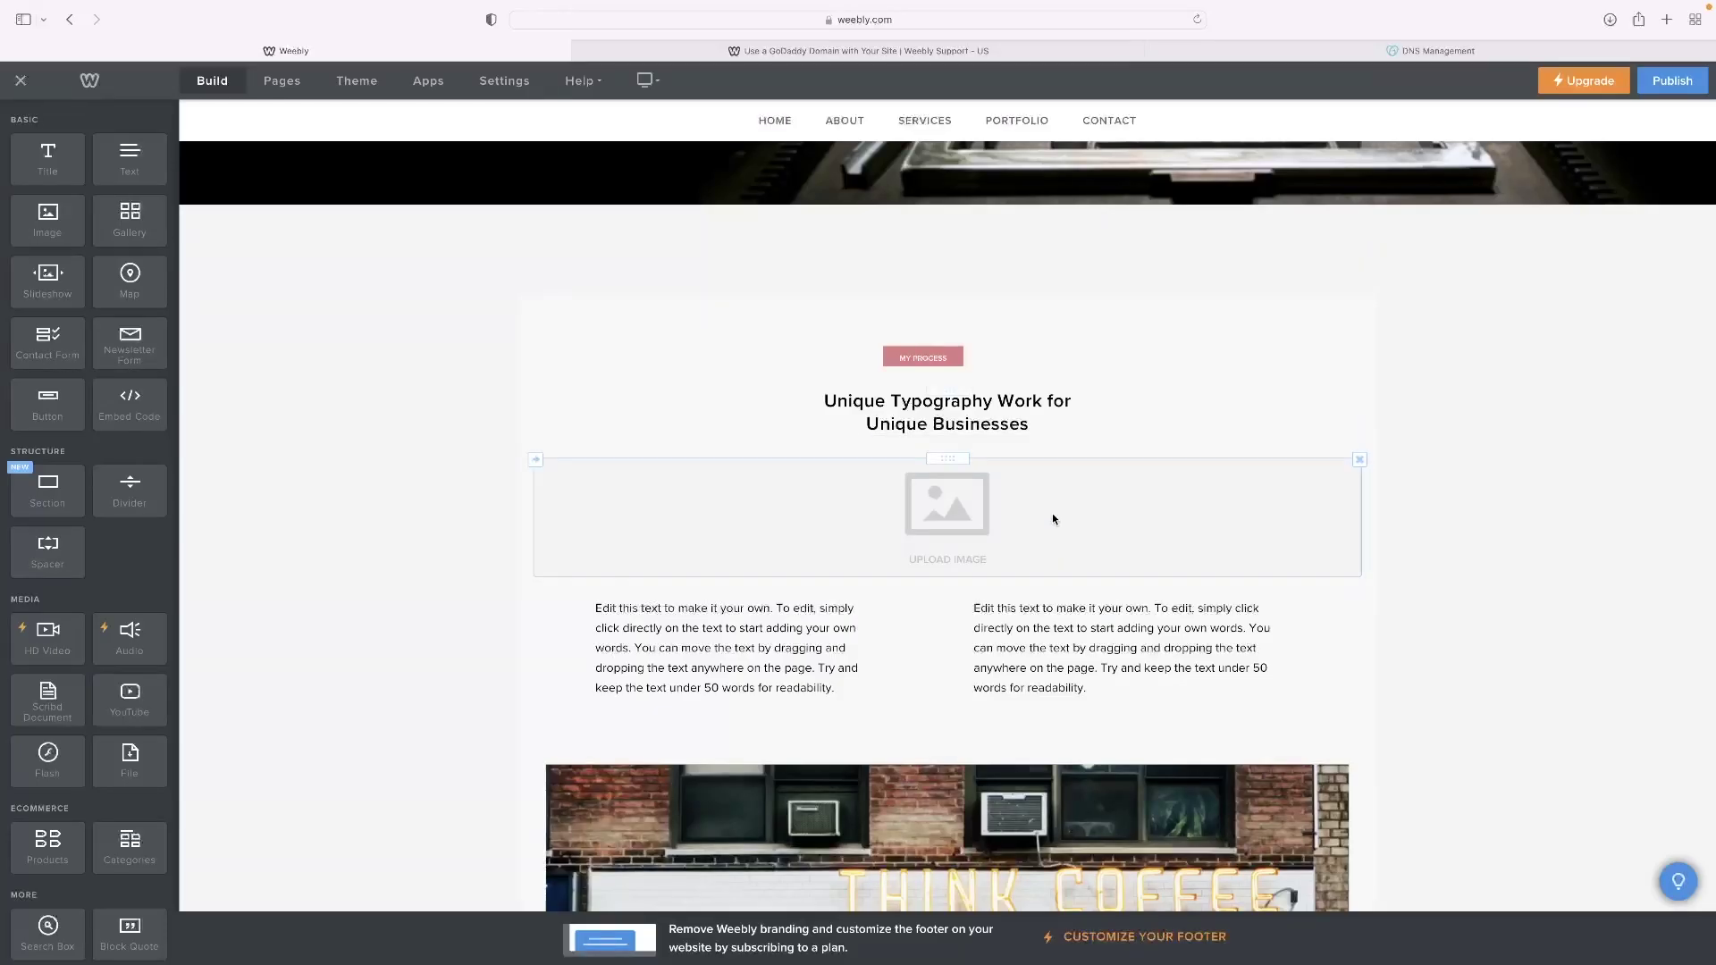
left_click(851, 644)
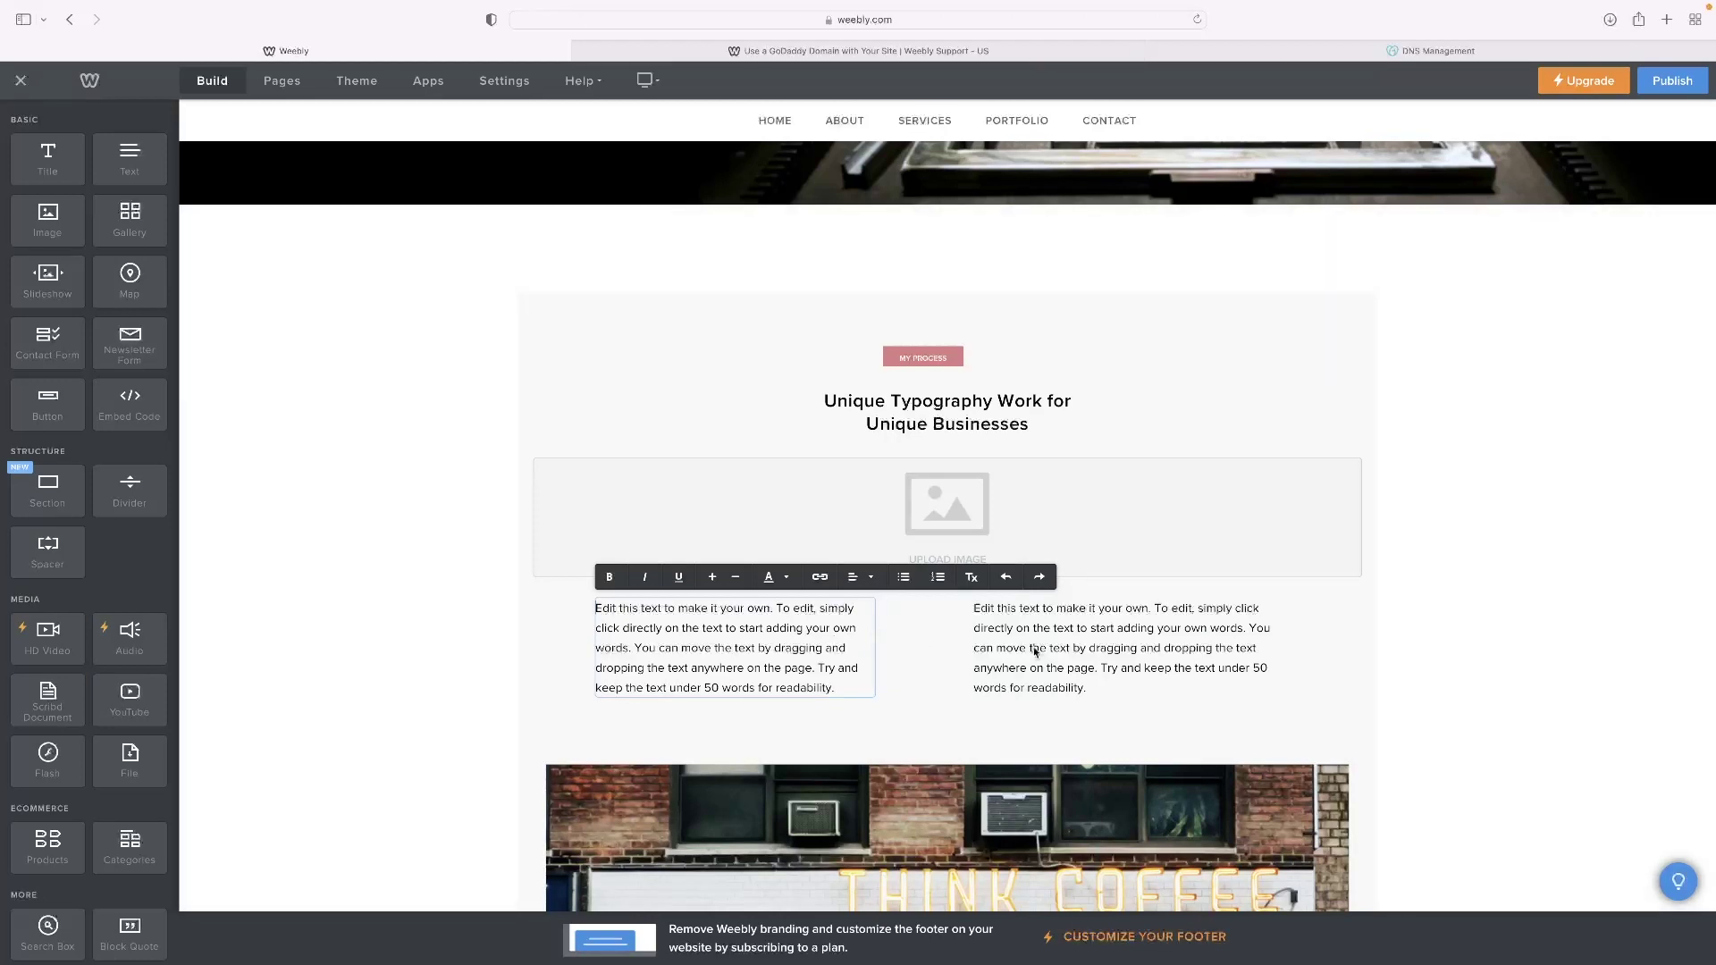
left_click(1034, 647)
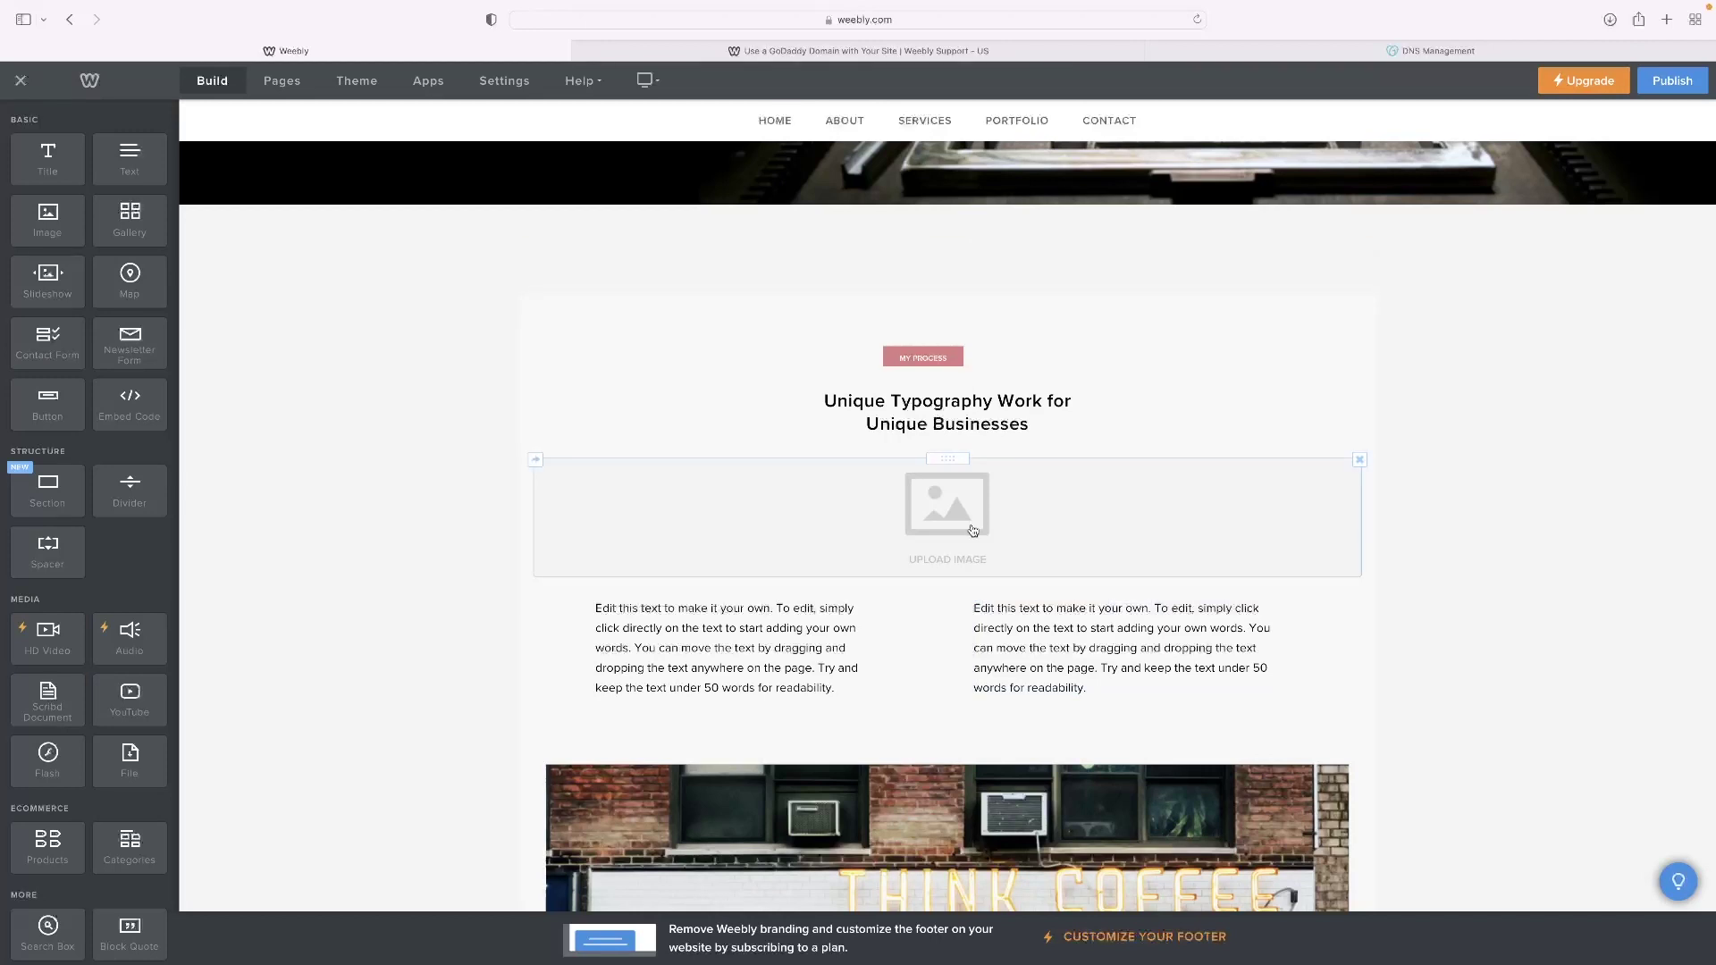
Replace the right-hand paragraph's text with the word 'TEXT'.
left_click(1153, 640)
triple_click(1153, 639)
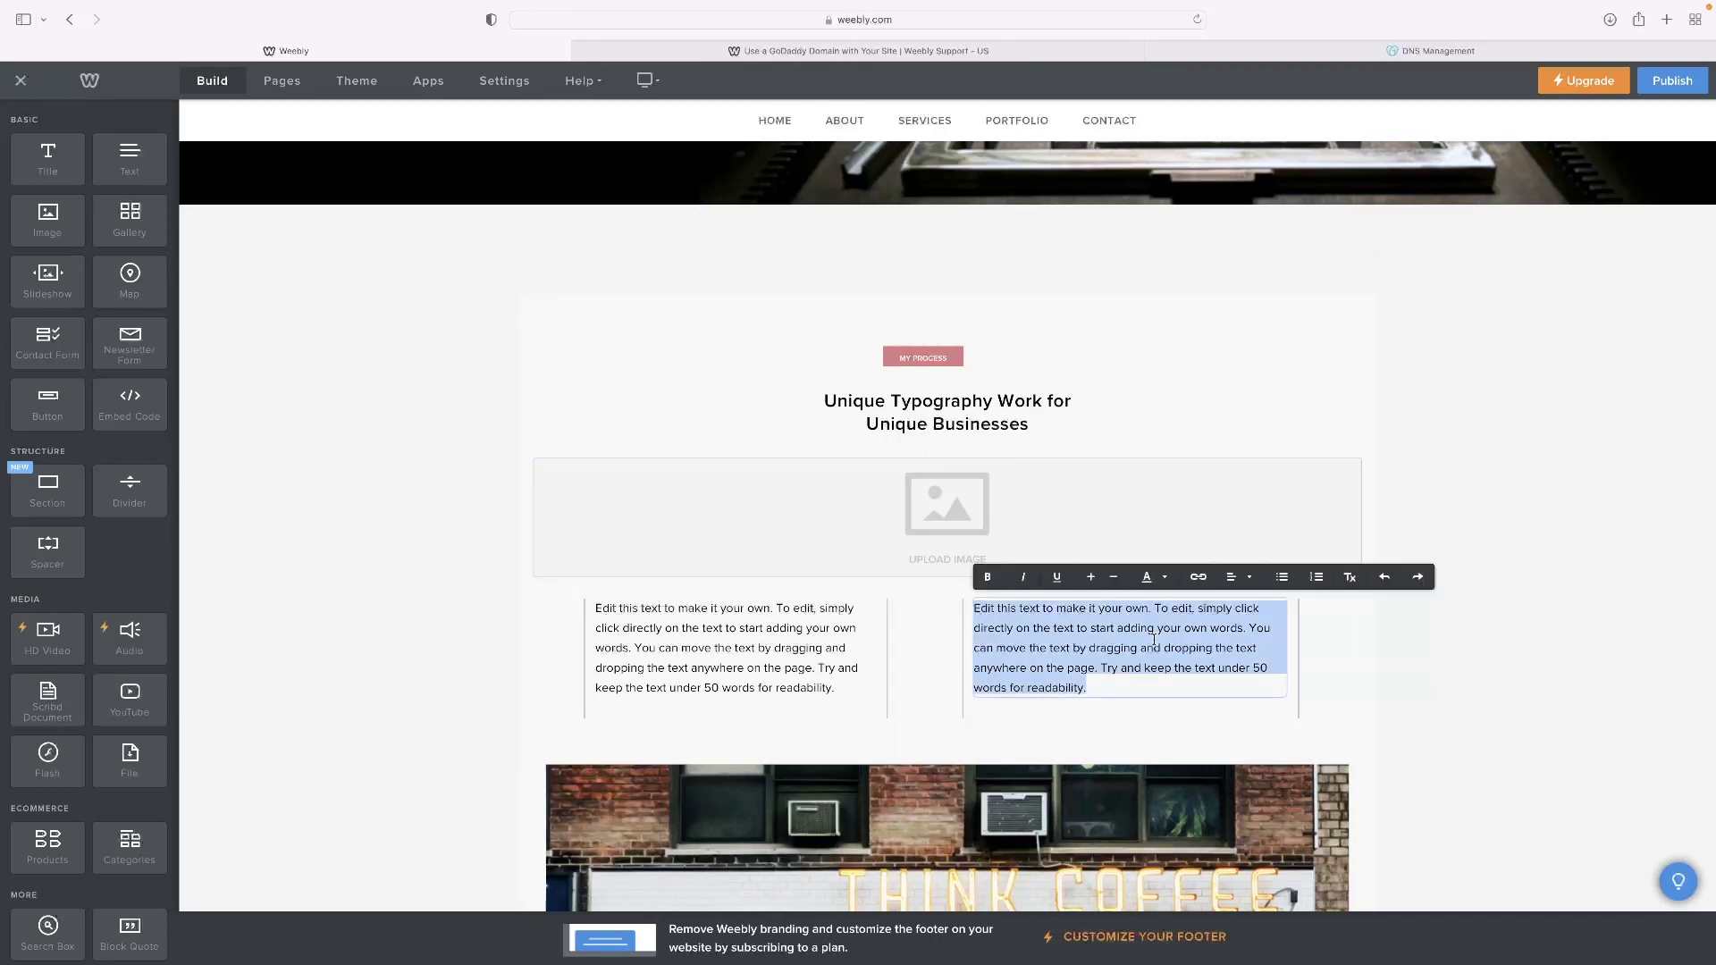
type("TEXT")
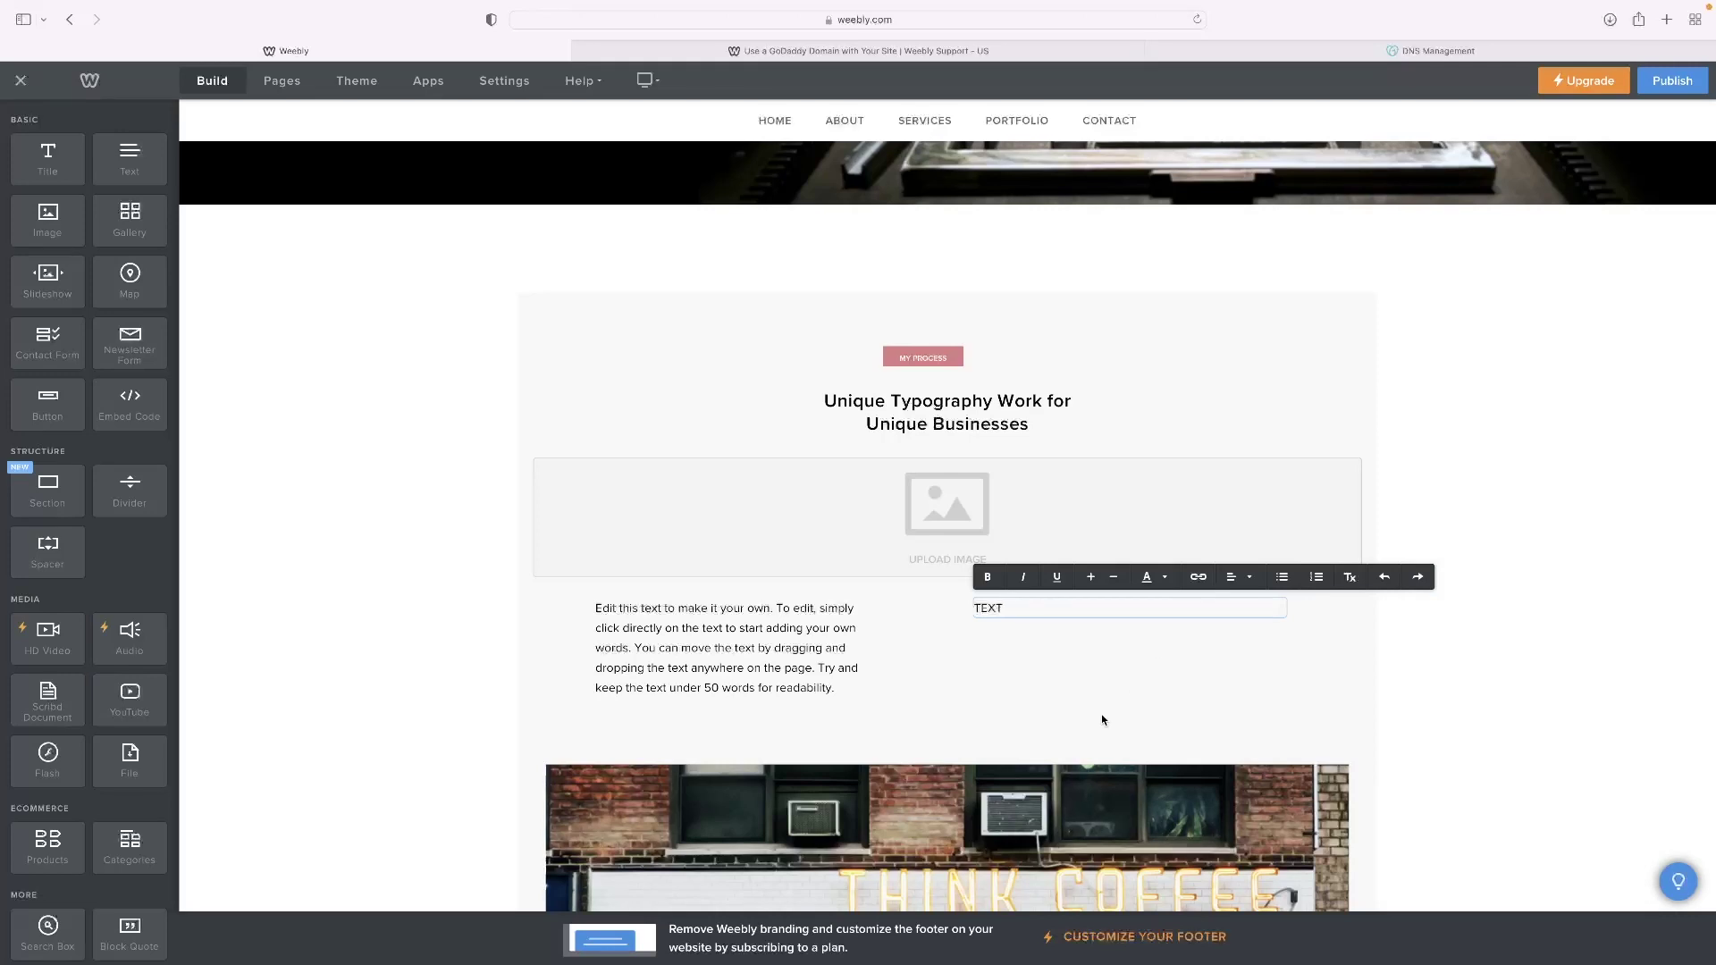
left_click(1102, 720)
scroll(1100, 713, "down", 5)
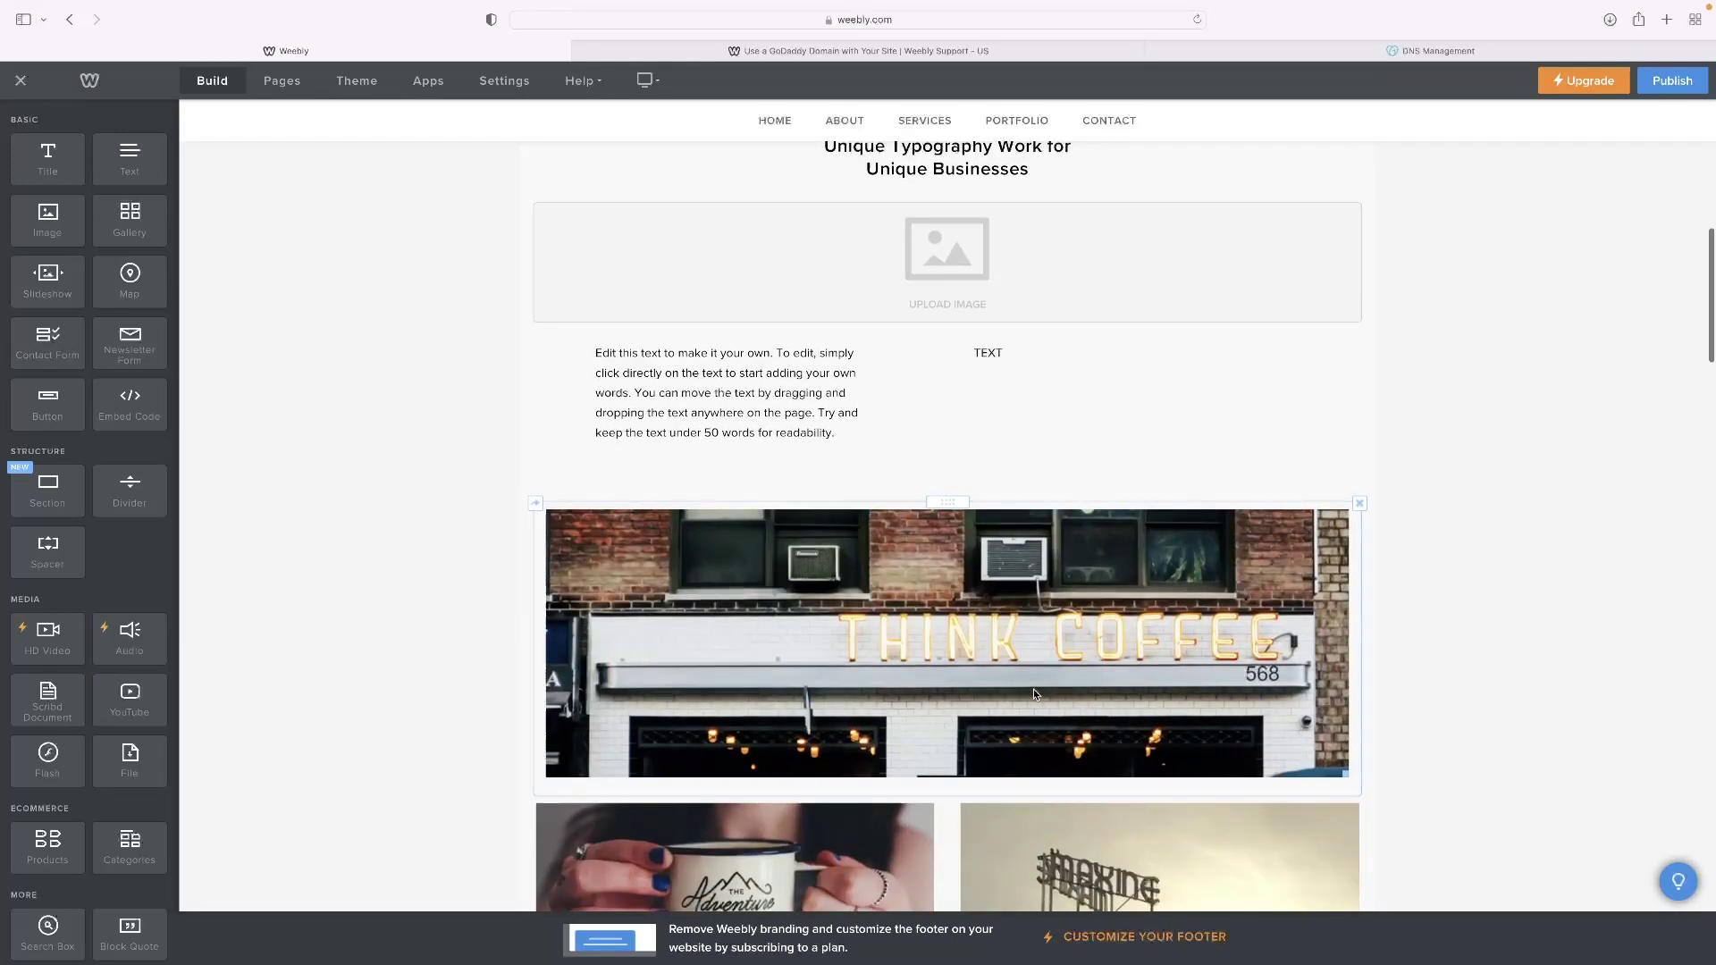
Check the THINK COFFEE photo settings, scroll down the page, and open the App Center.
left_click(1033, 693)
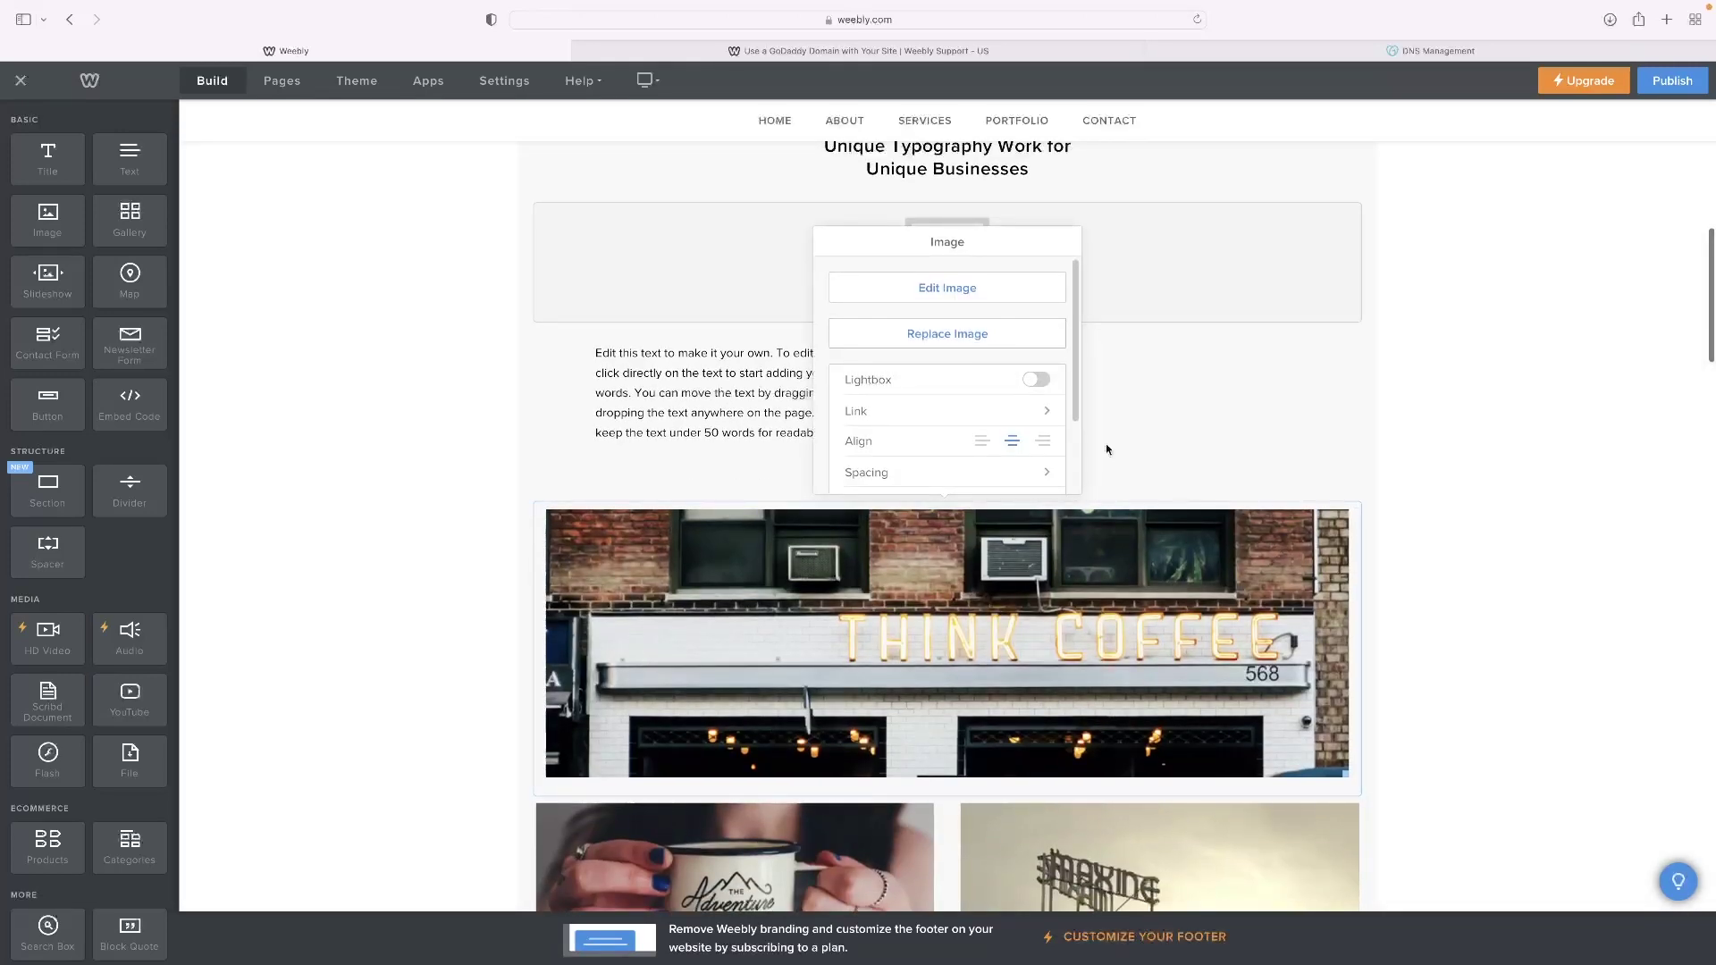
scroll(983, 465, "down", 2)
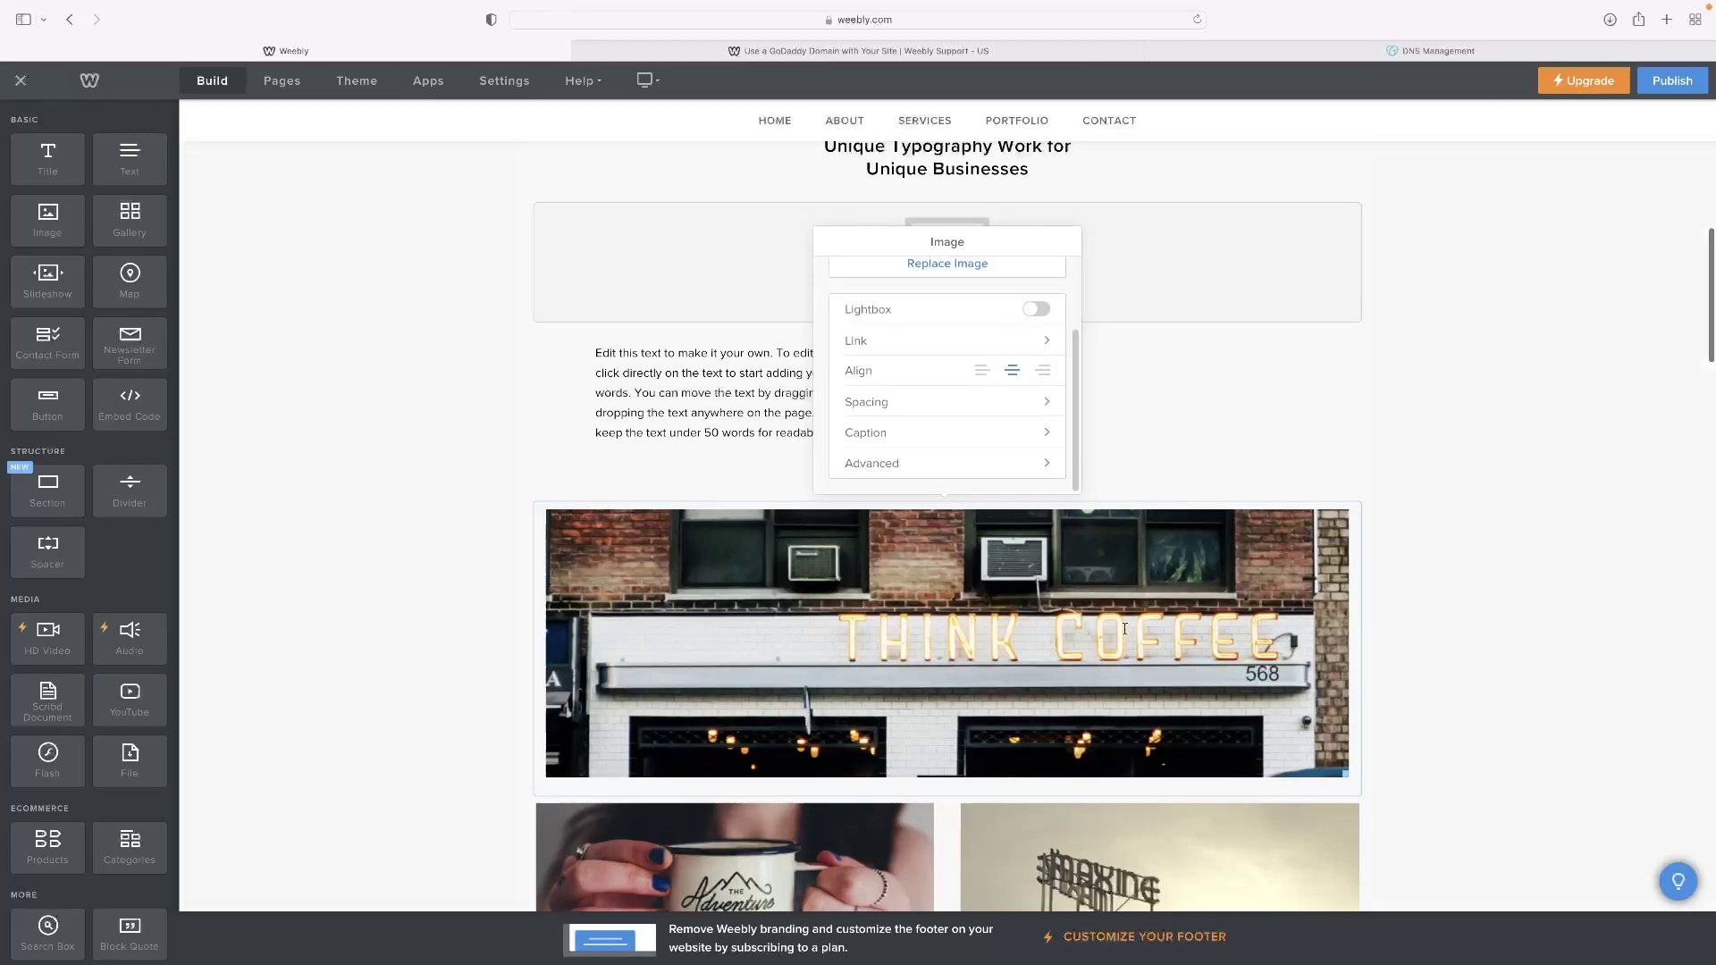
scroll(1124, 628, "down", 20)
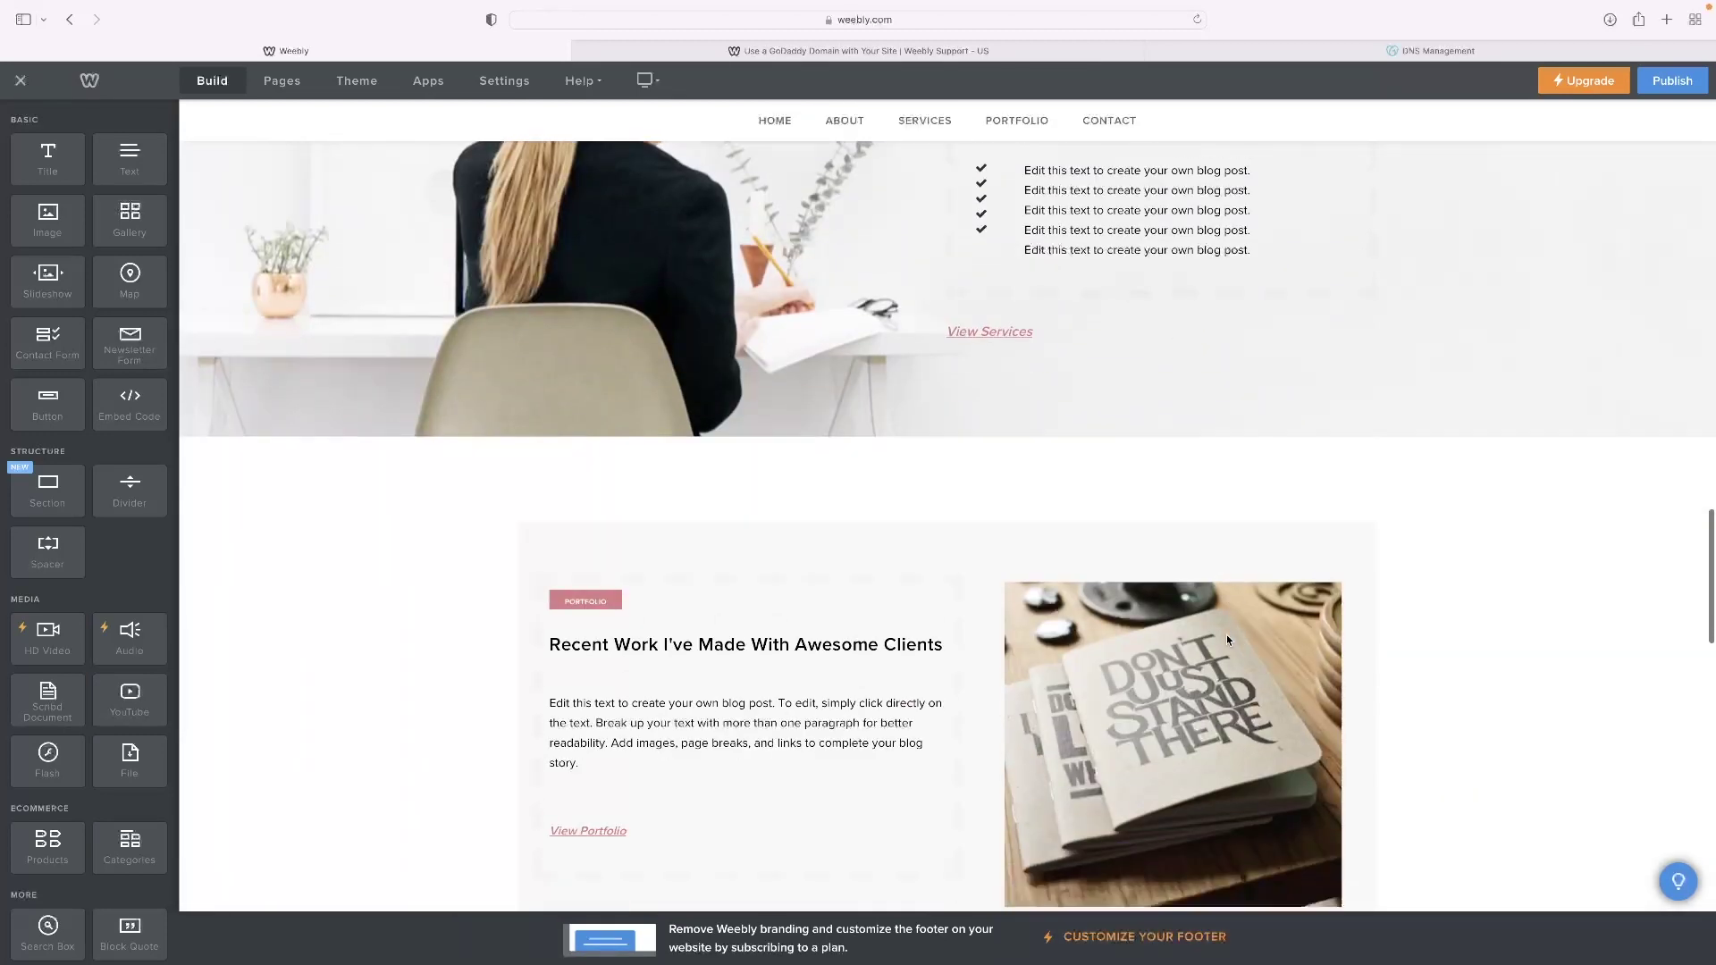
scroll(1226, 634, "down", 3)
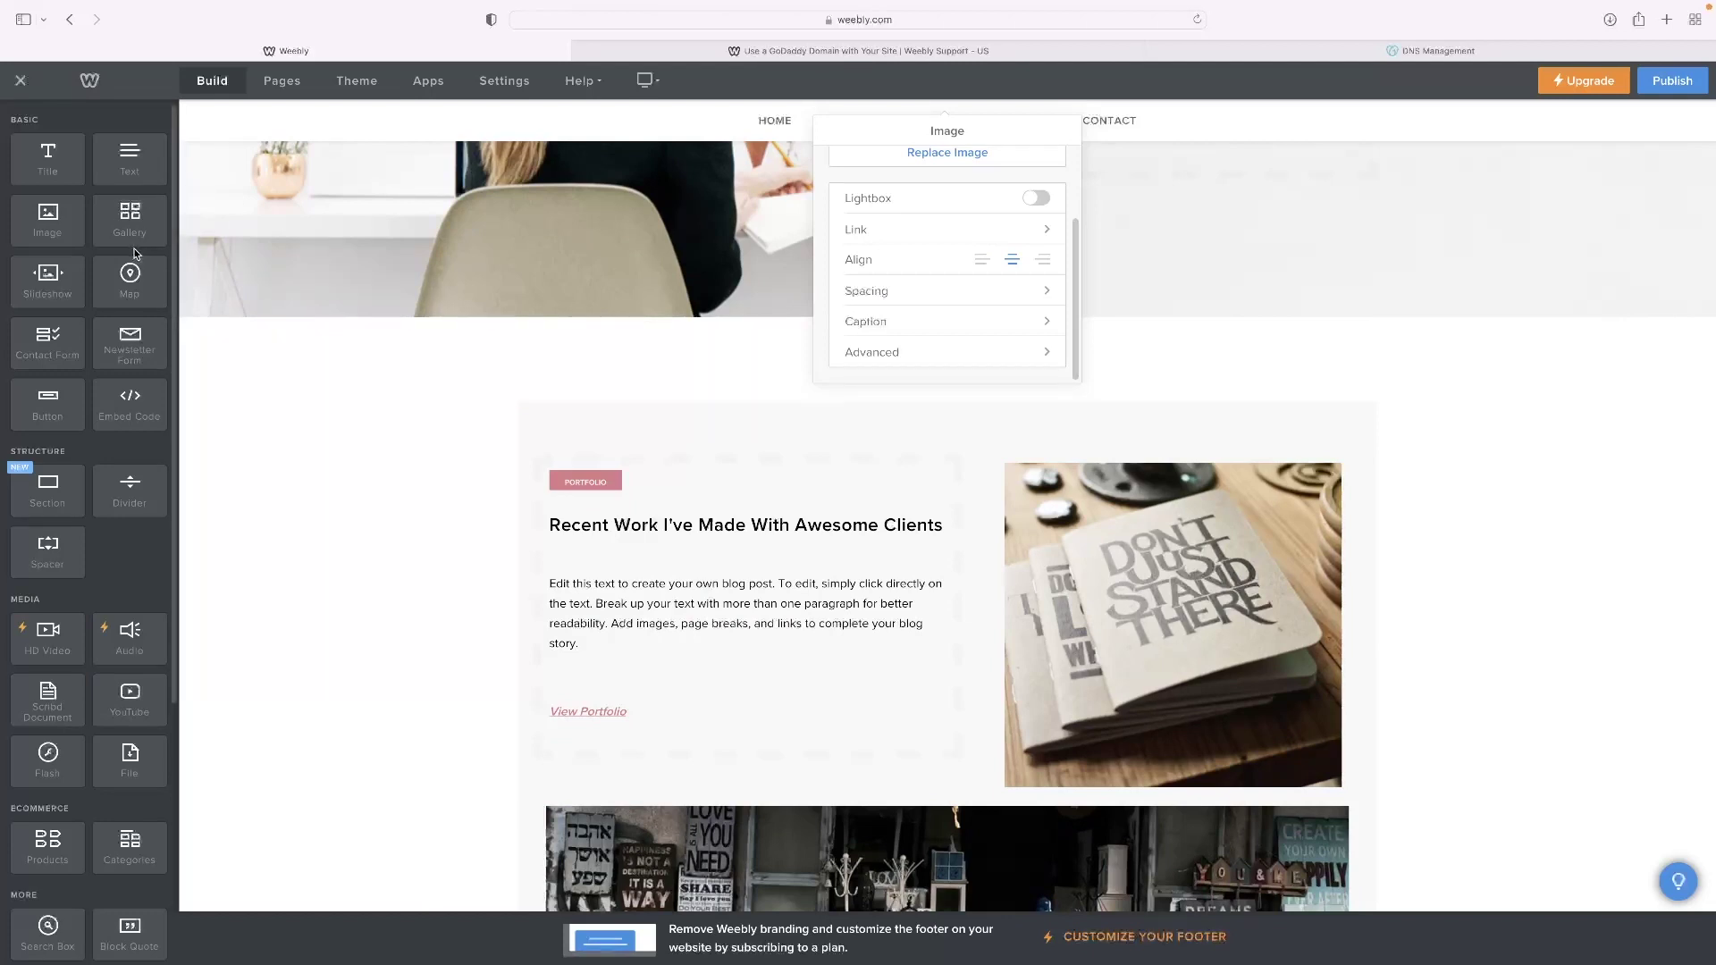
left_click(430, 79)
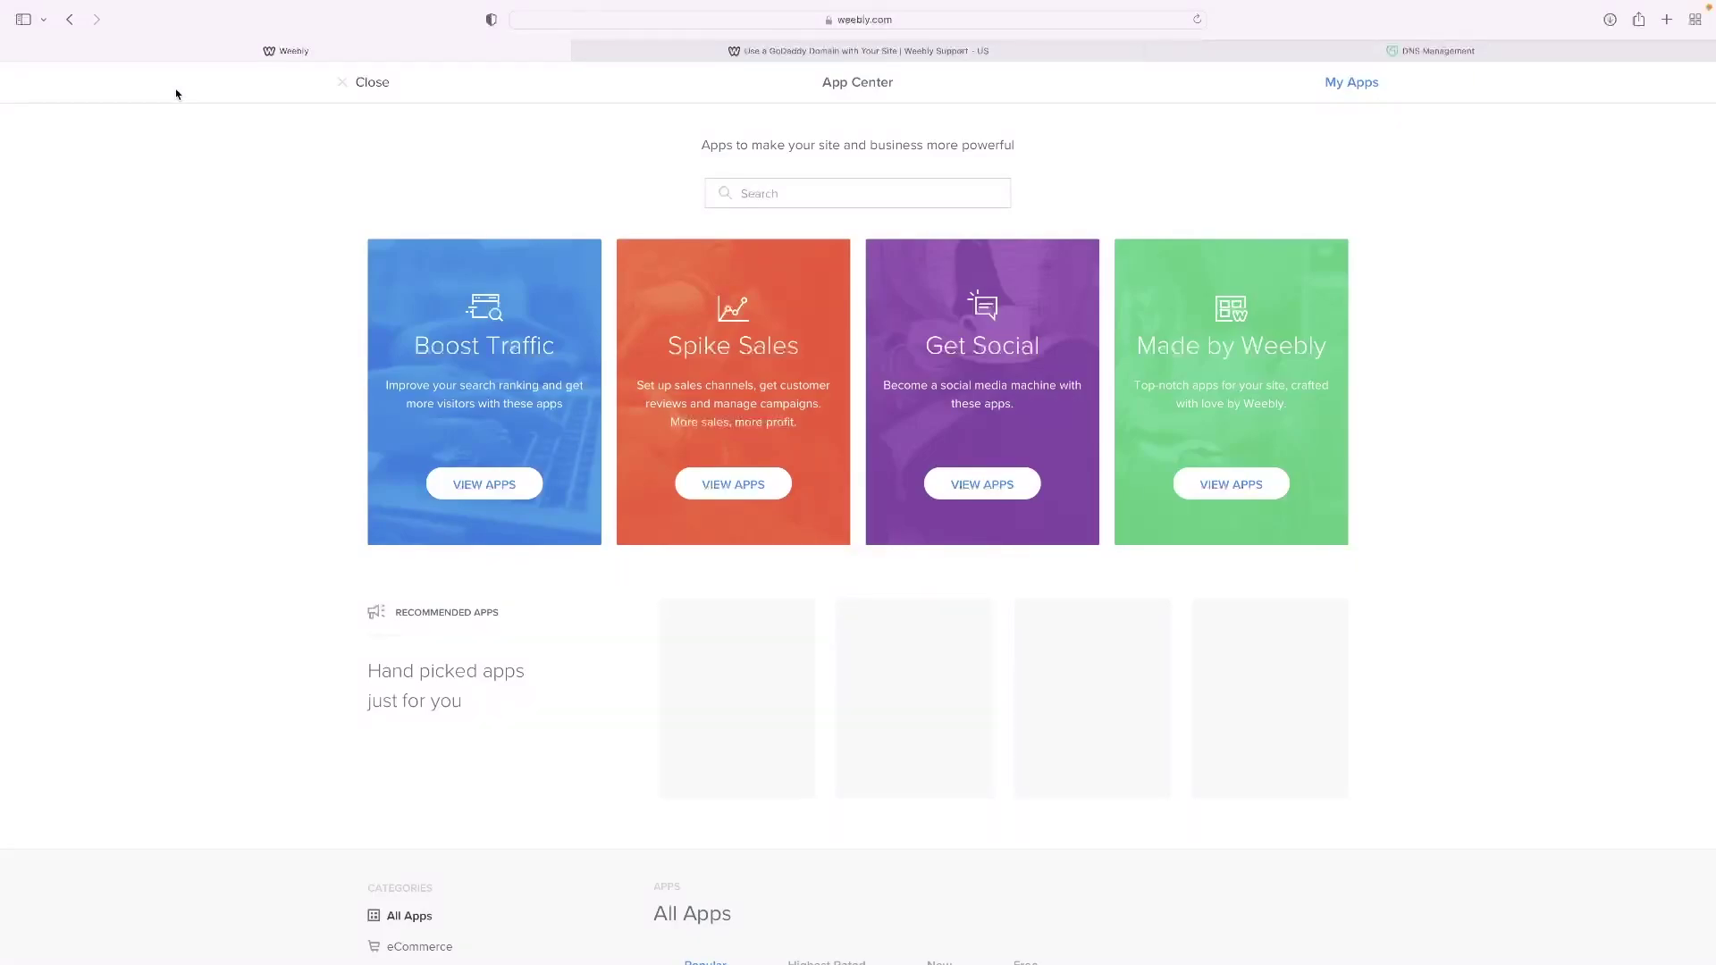
Close the App Center and domain prompt, then browse the Portfolio themes in Theme settings.
left_click(370, 82)
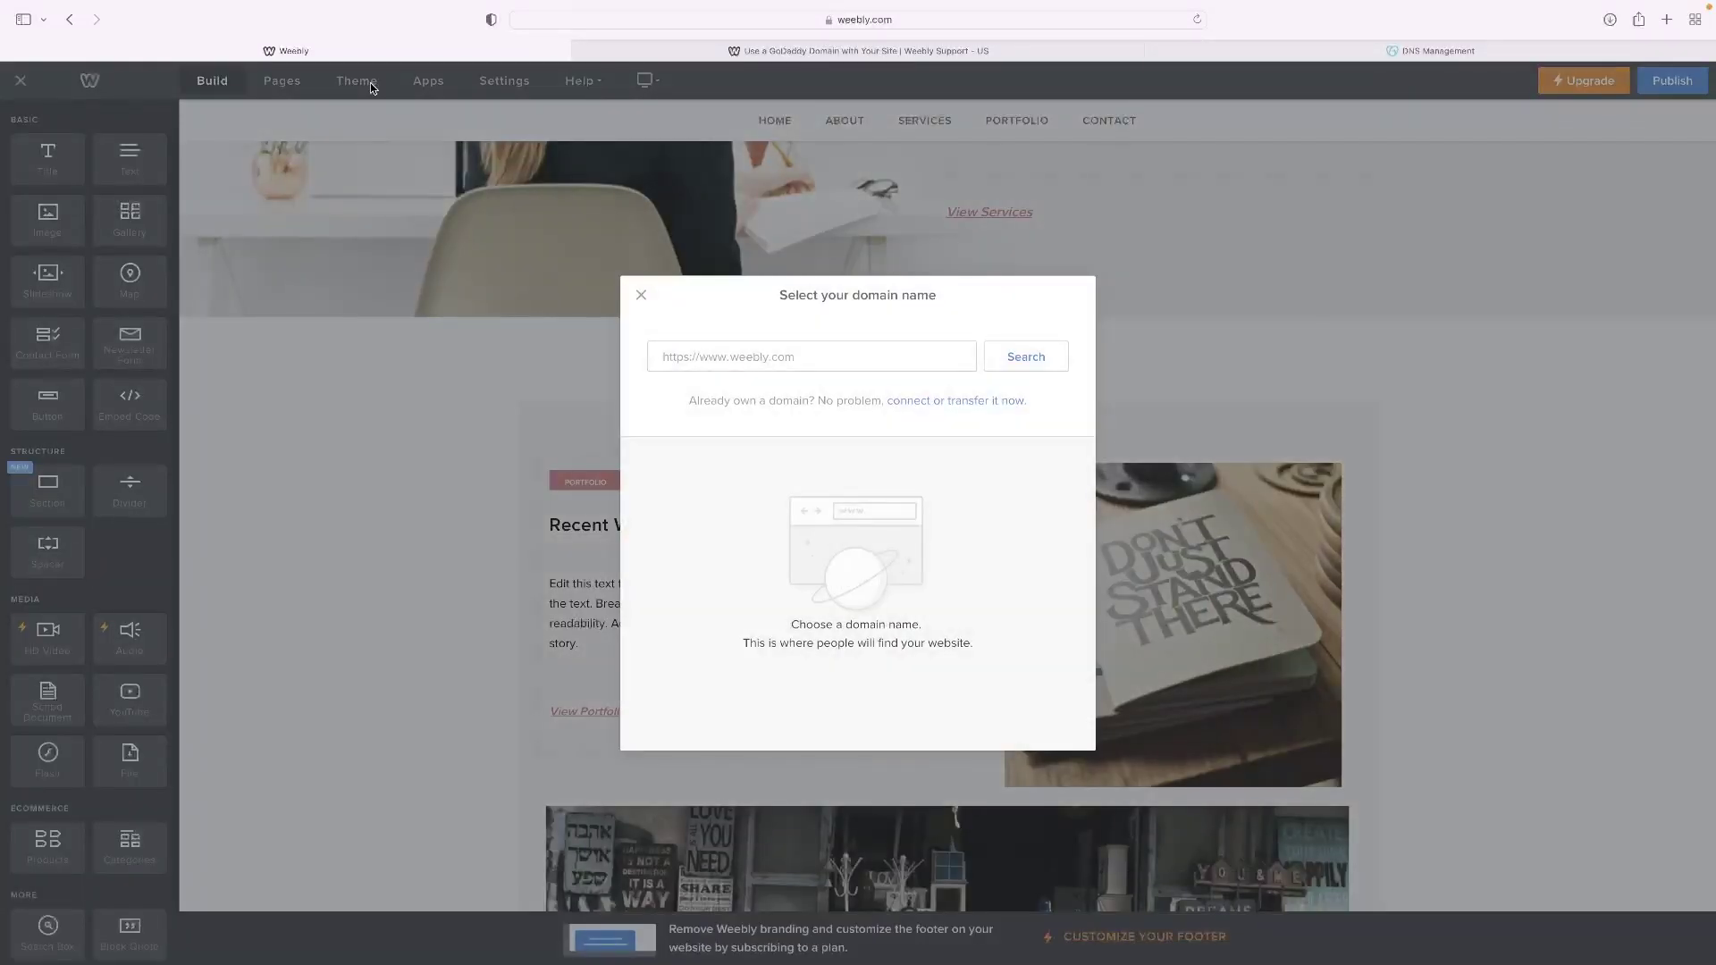
left_click(641, 296)
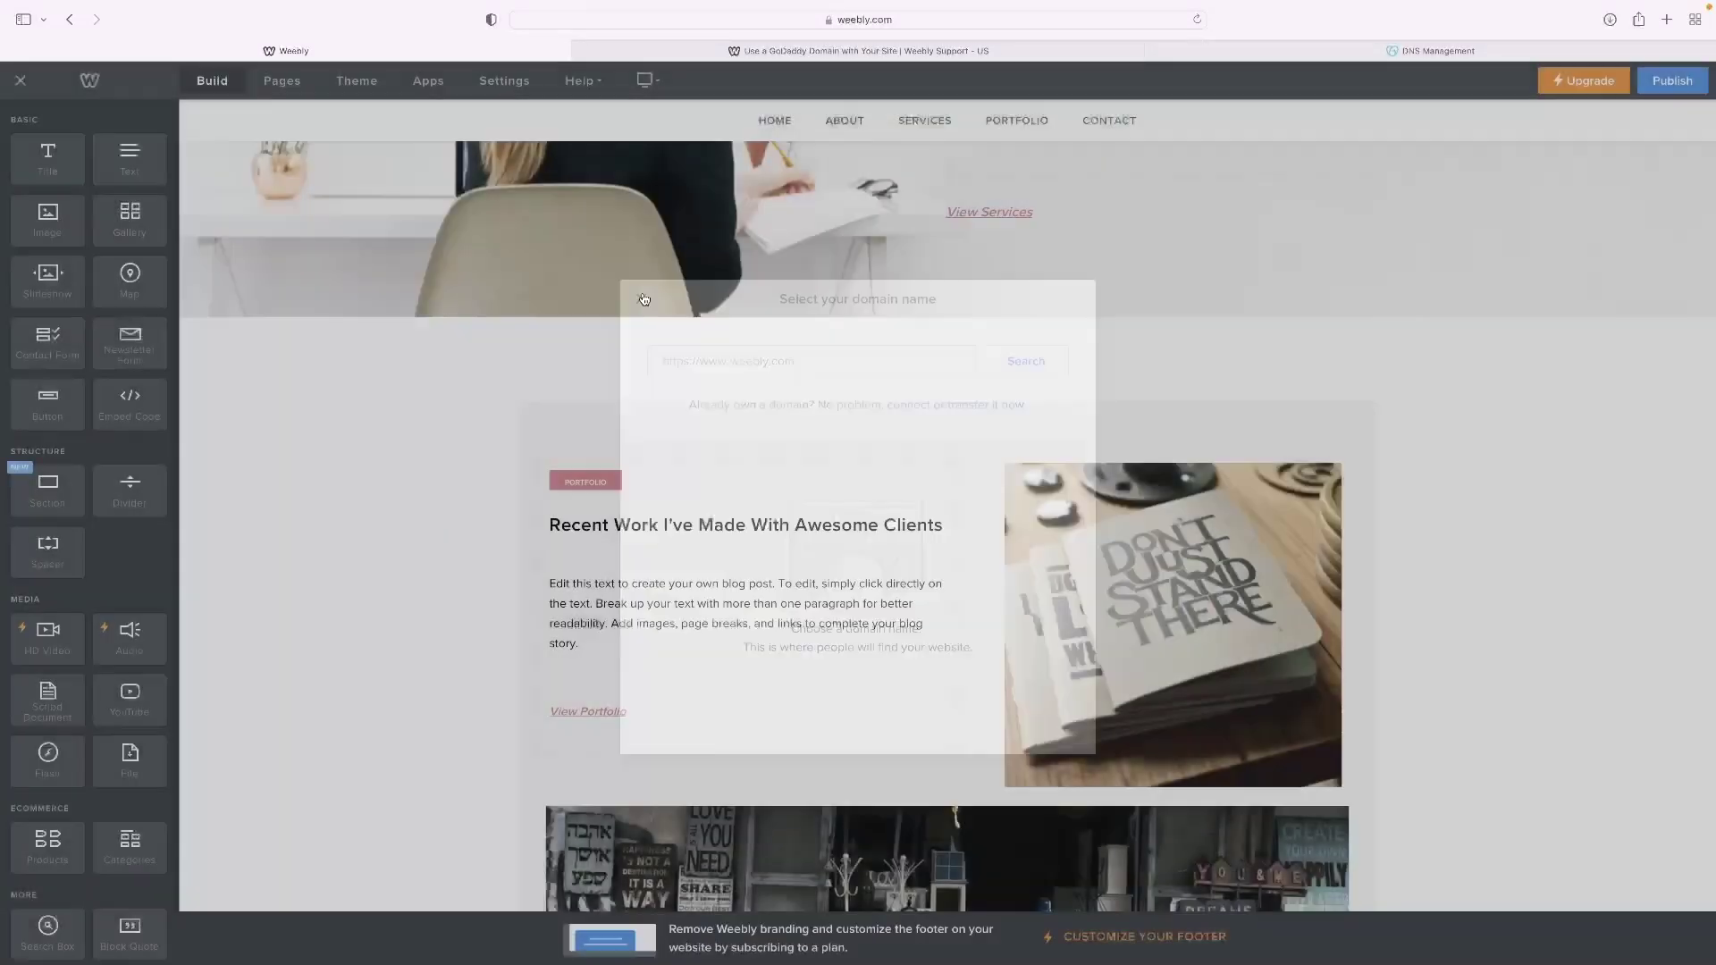
left_click(358, 83)
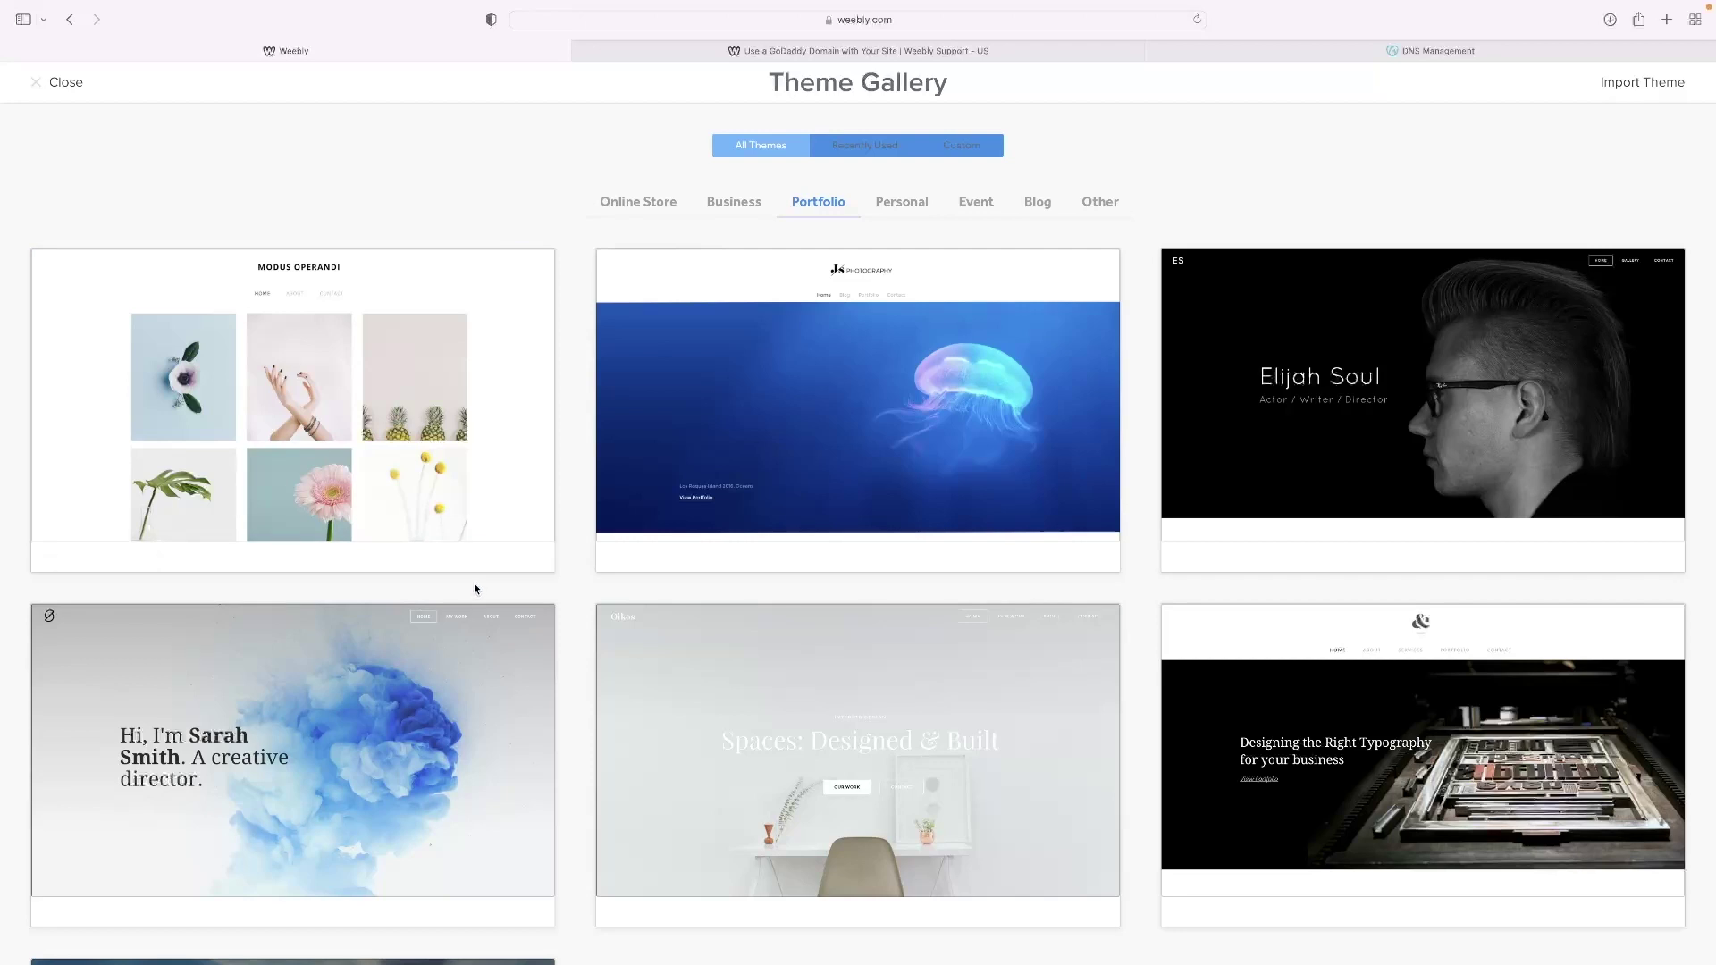
mouse_move(887, 456)
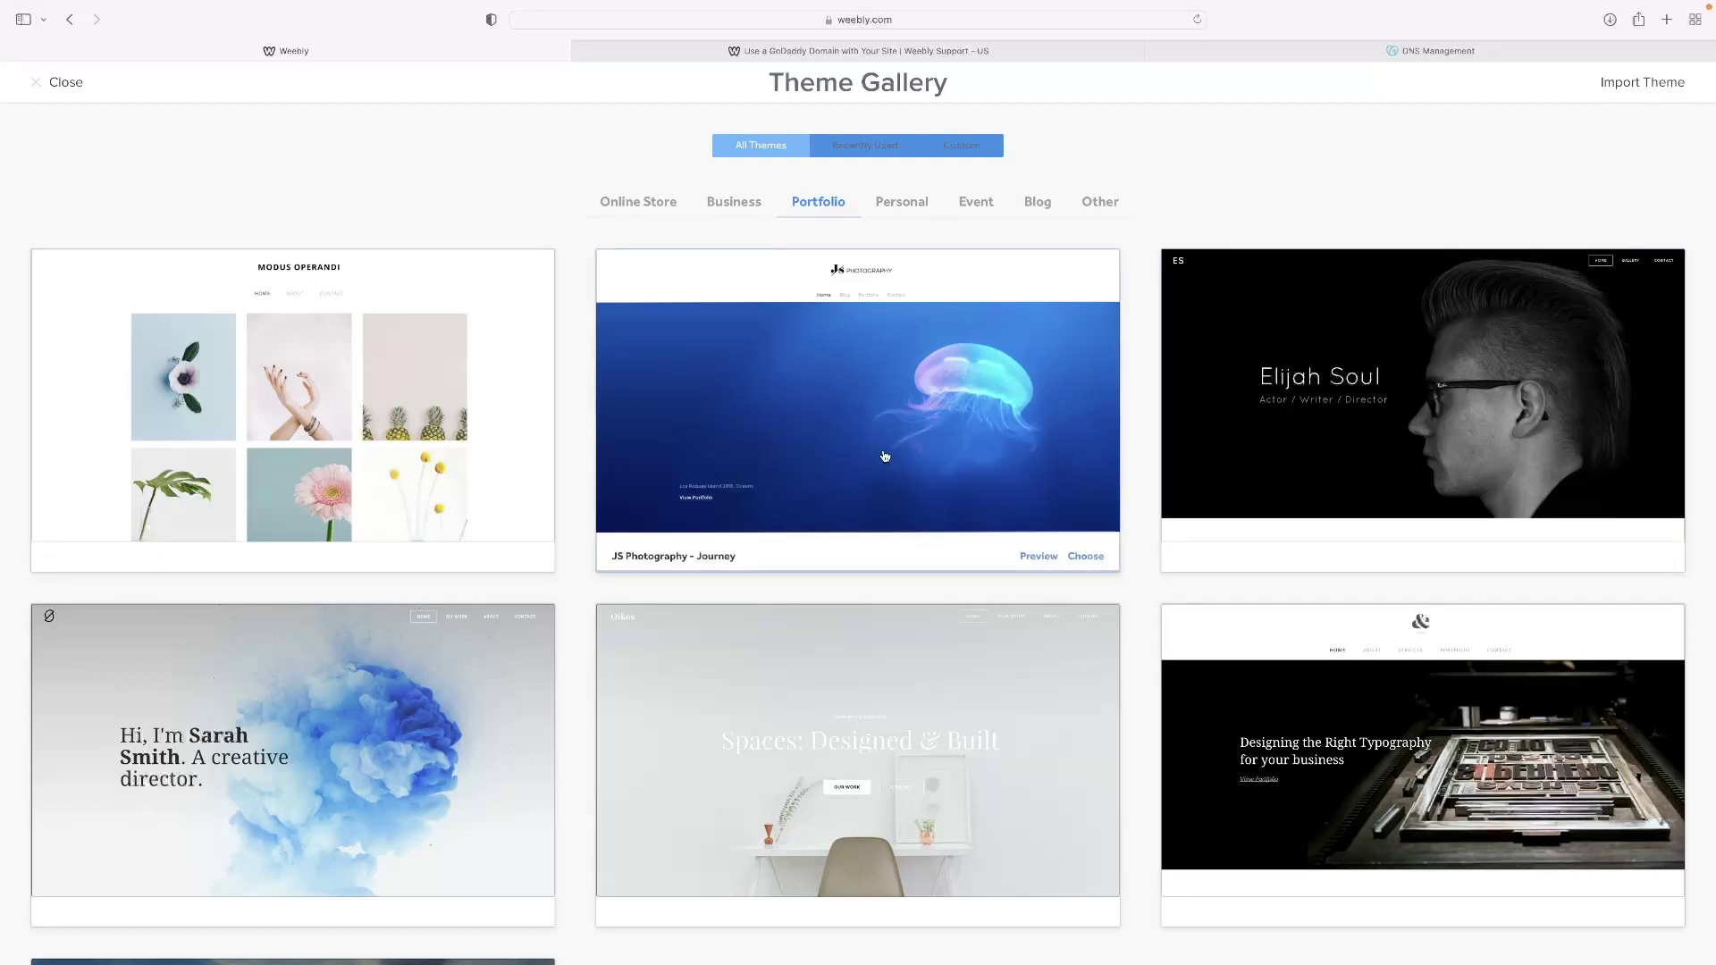
scroll(885, 456, "down", 5)
Close the theme gallery without changing the theme and return to the editor.
left_click(883, 457)
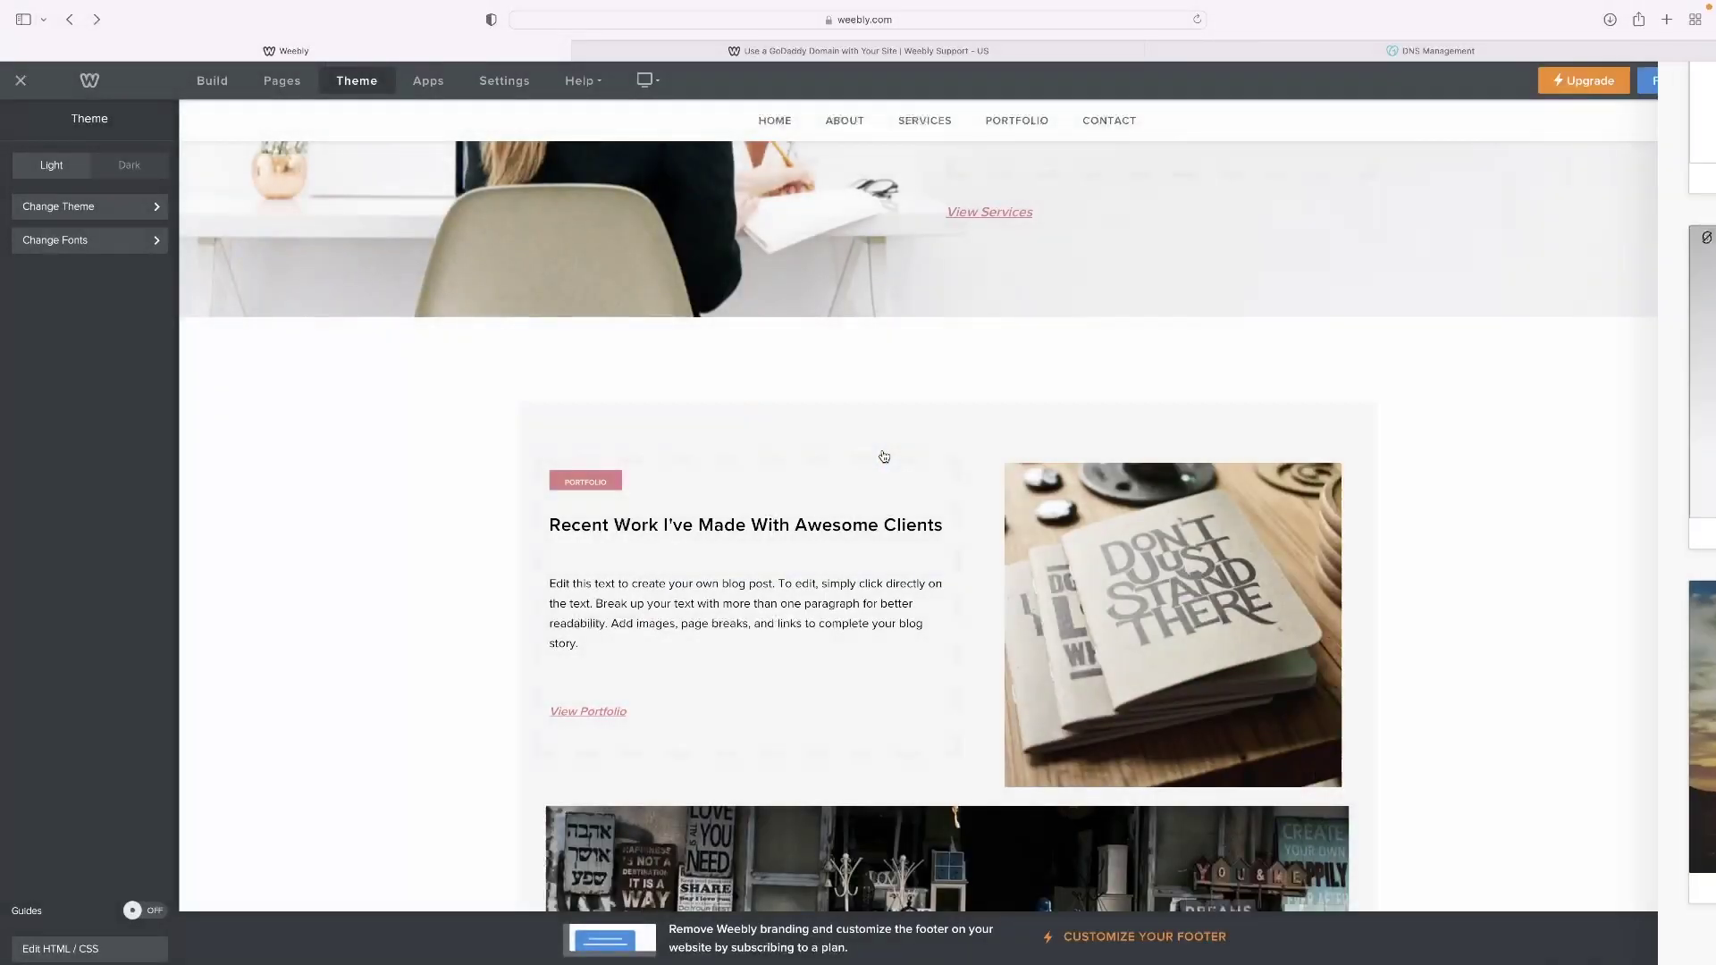
scroll(146, 288, "up", 2)
scroll(145, 288, "up", 4)
left_click(55, 85)
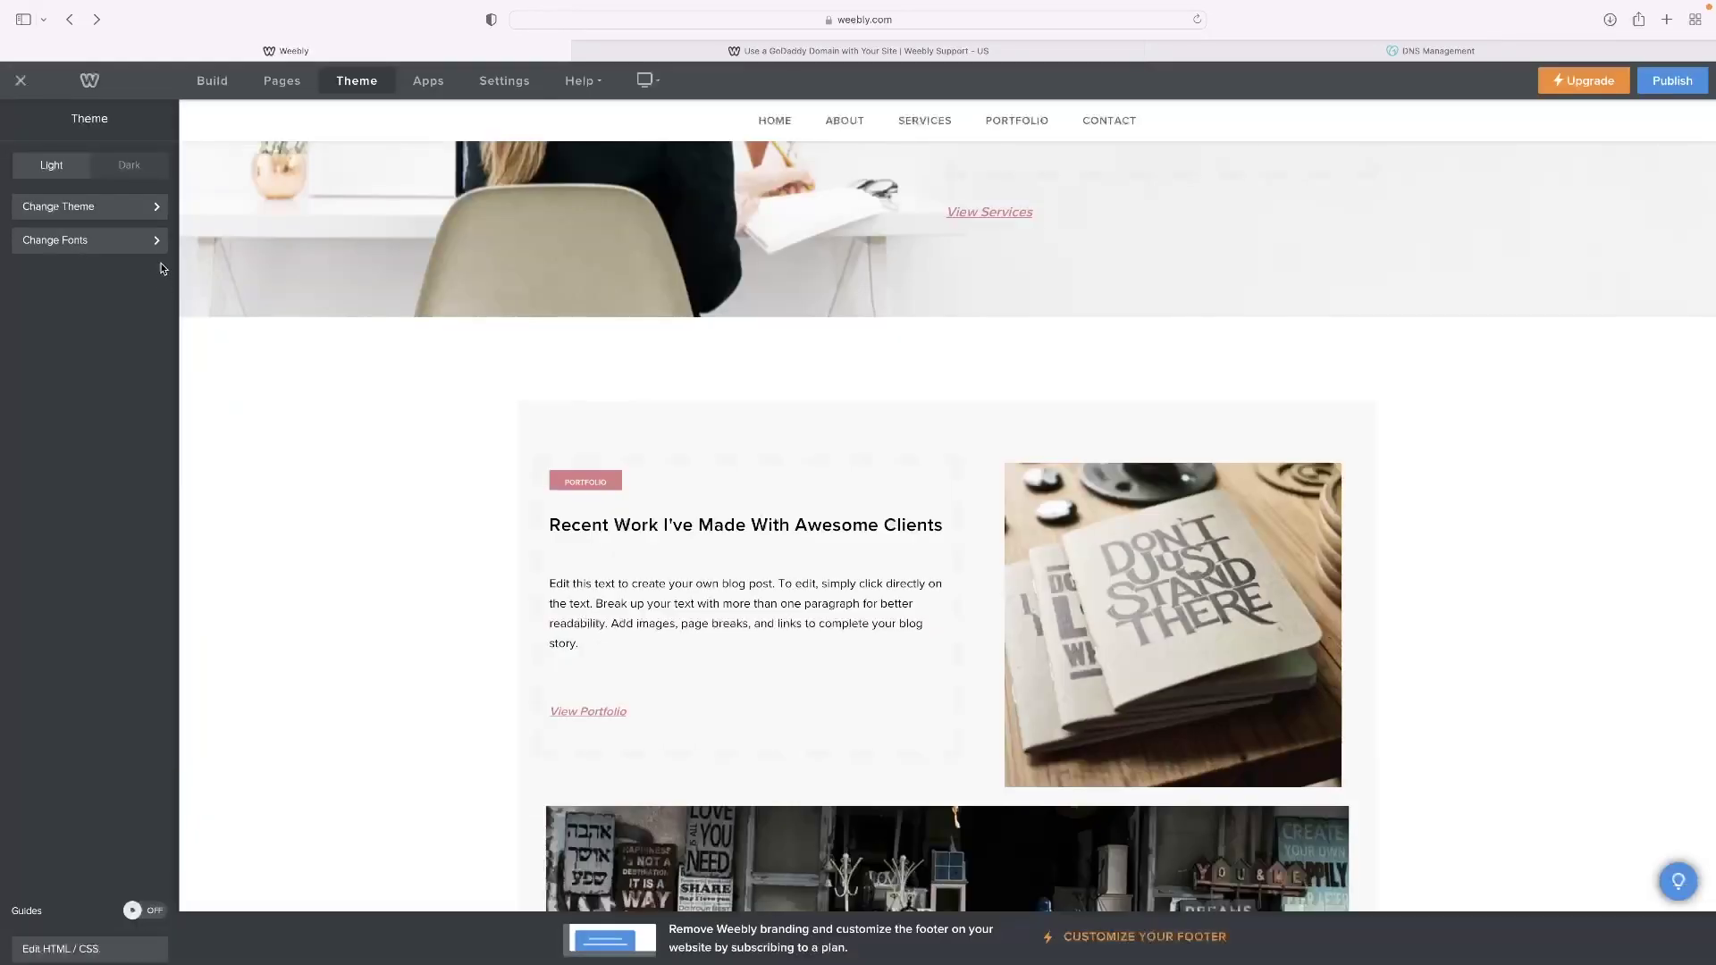
Delete the About page, leaving Home, Services, Portfolio and Contact, then view the site settings.
left_click(298, 88)
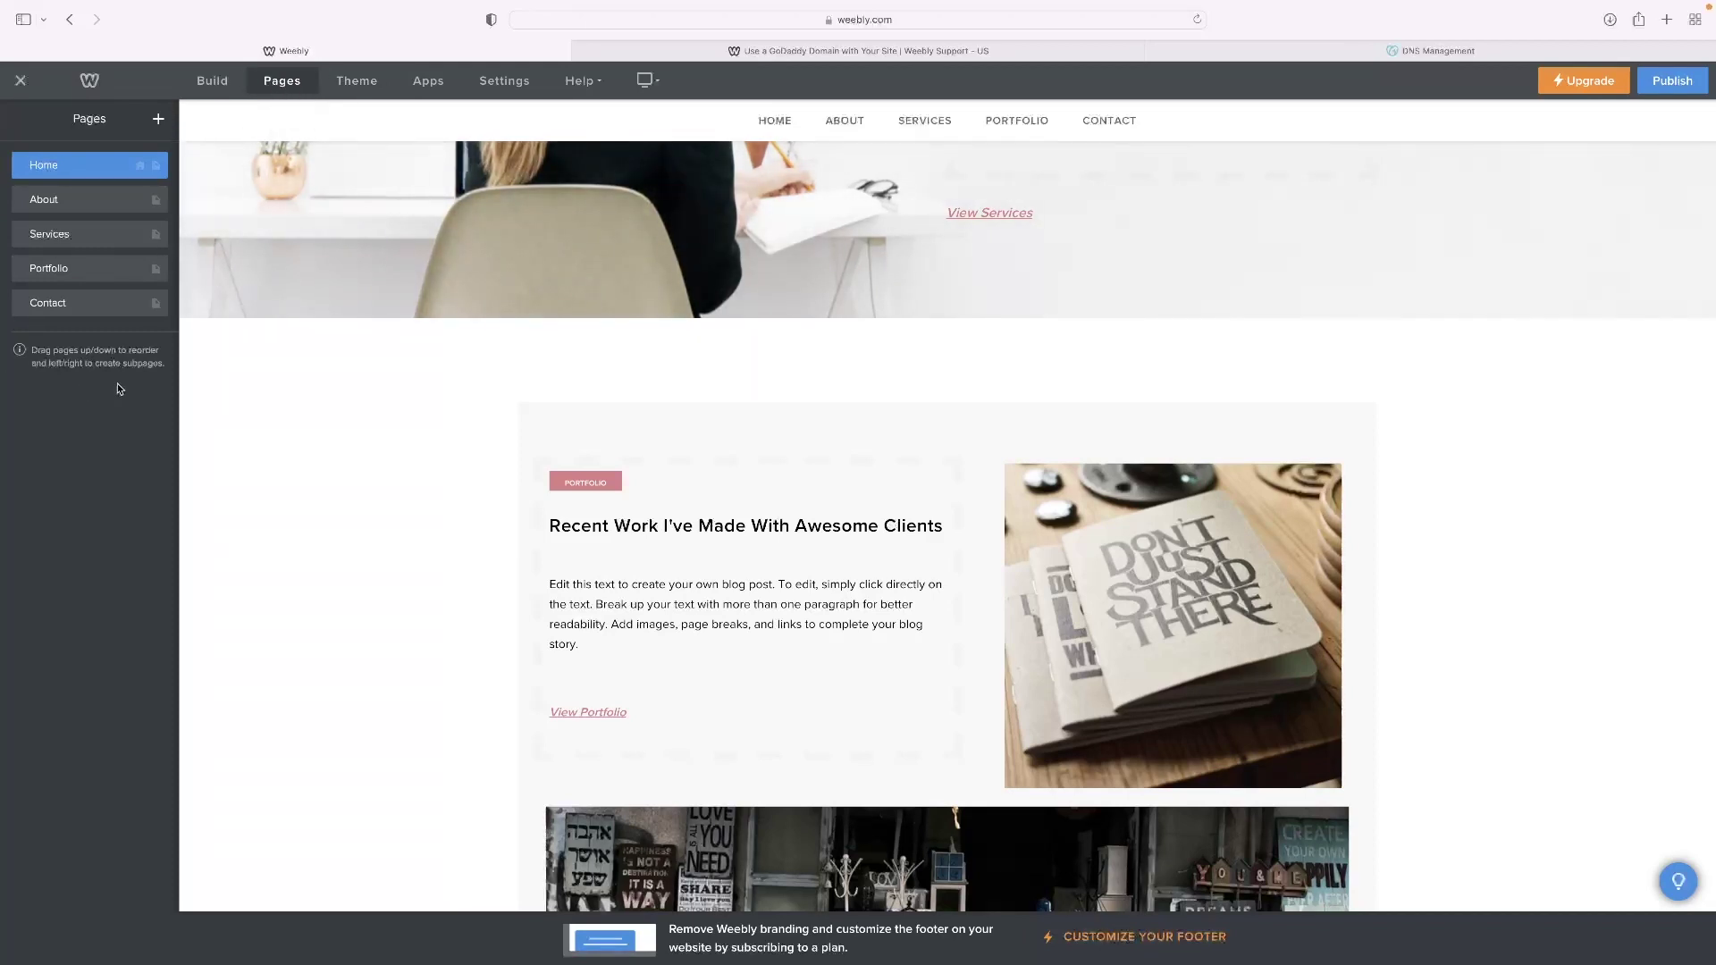
left_click(94, 199)
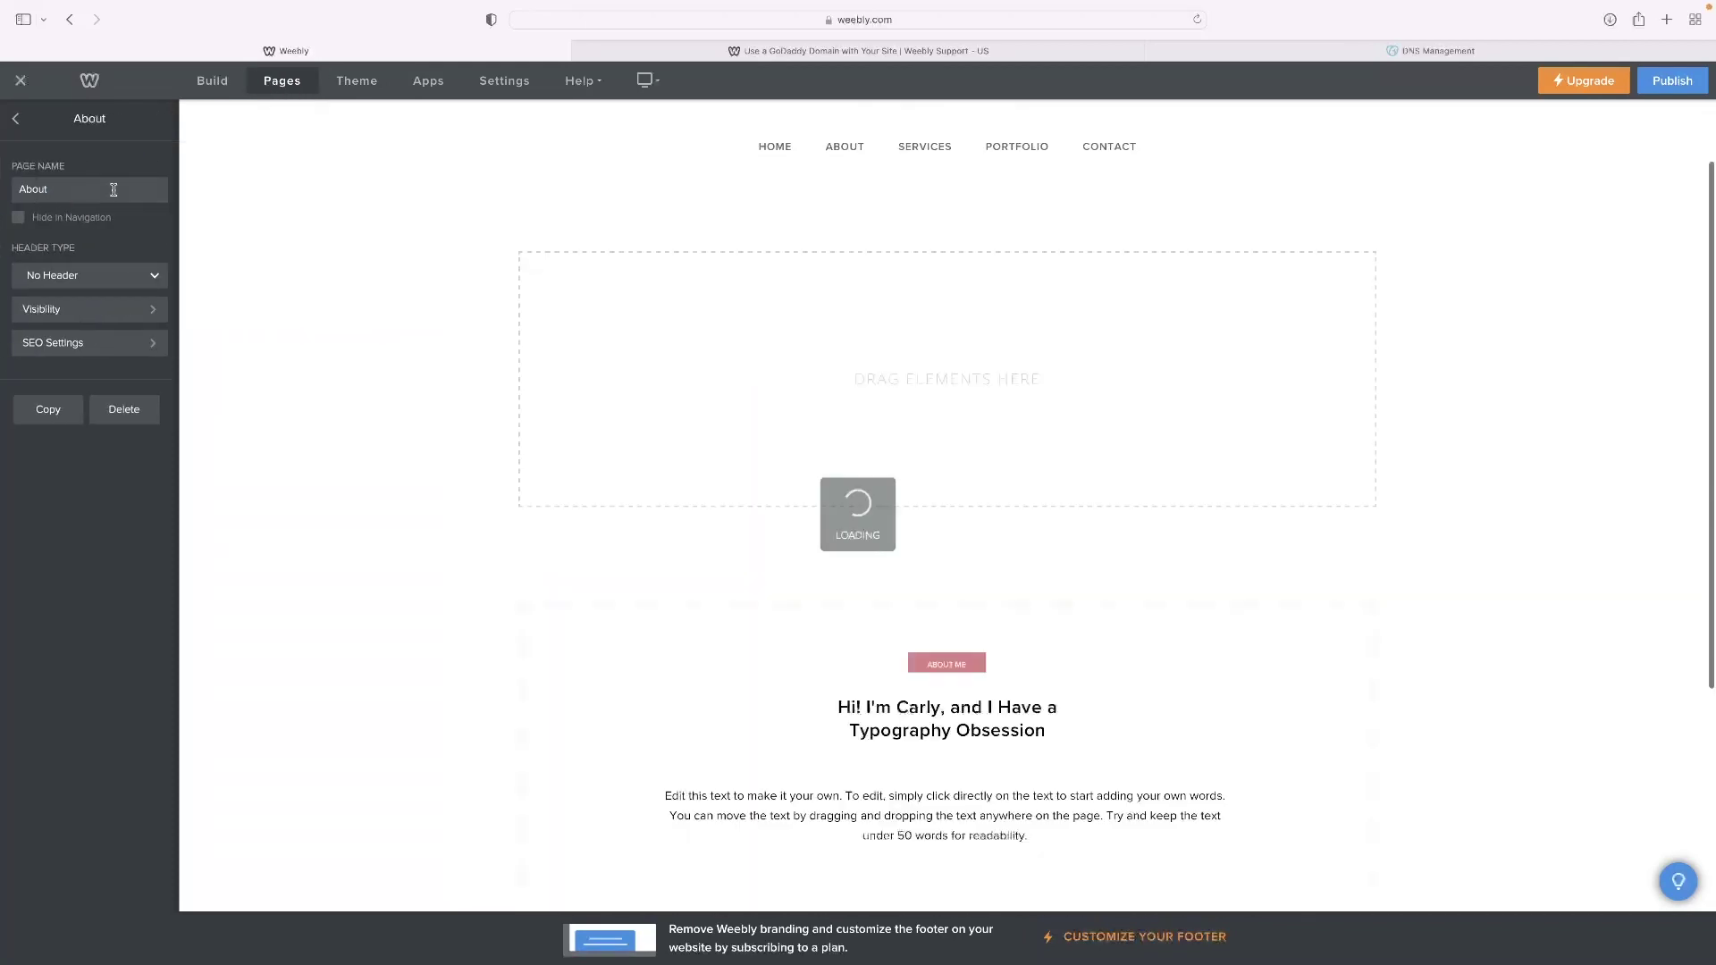
left_click(124, 409)
left_click(946, 541)
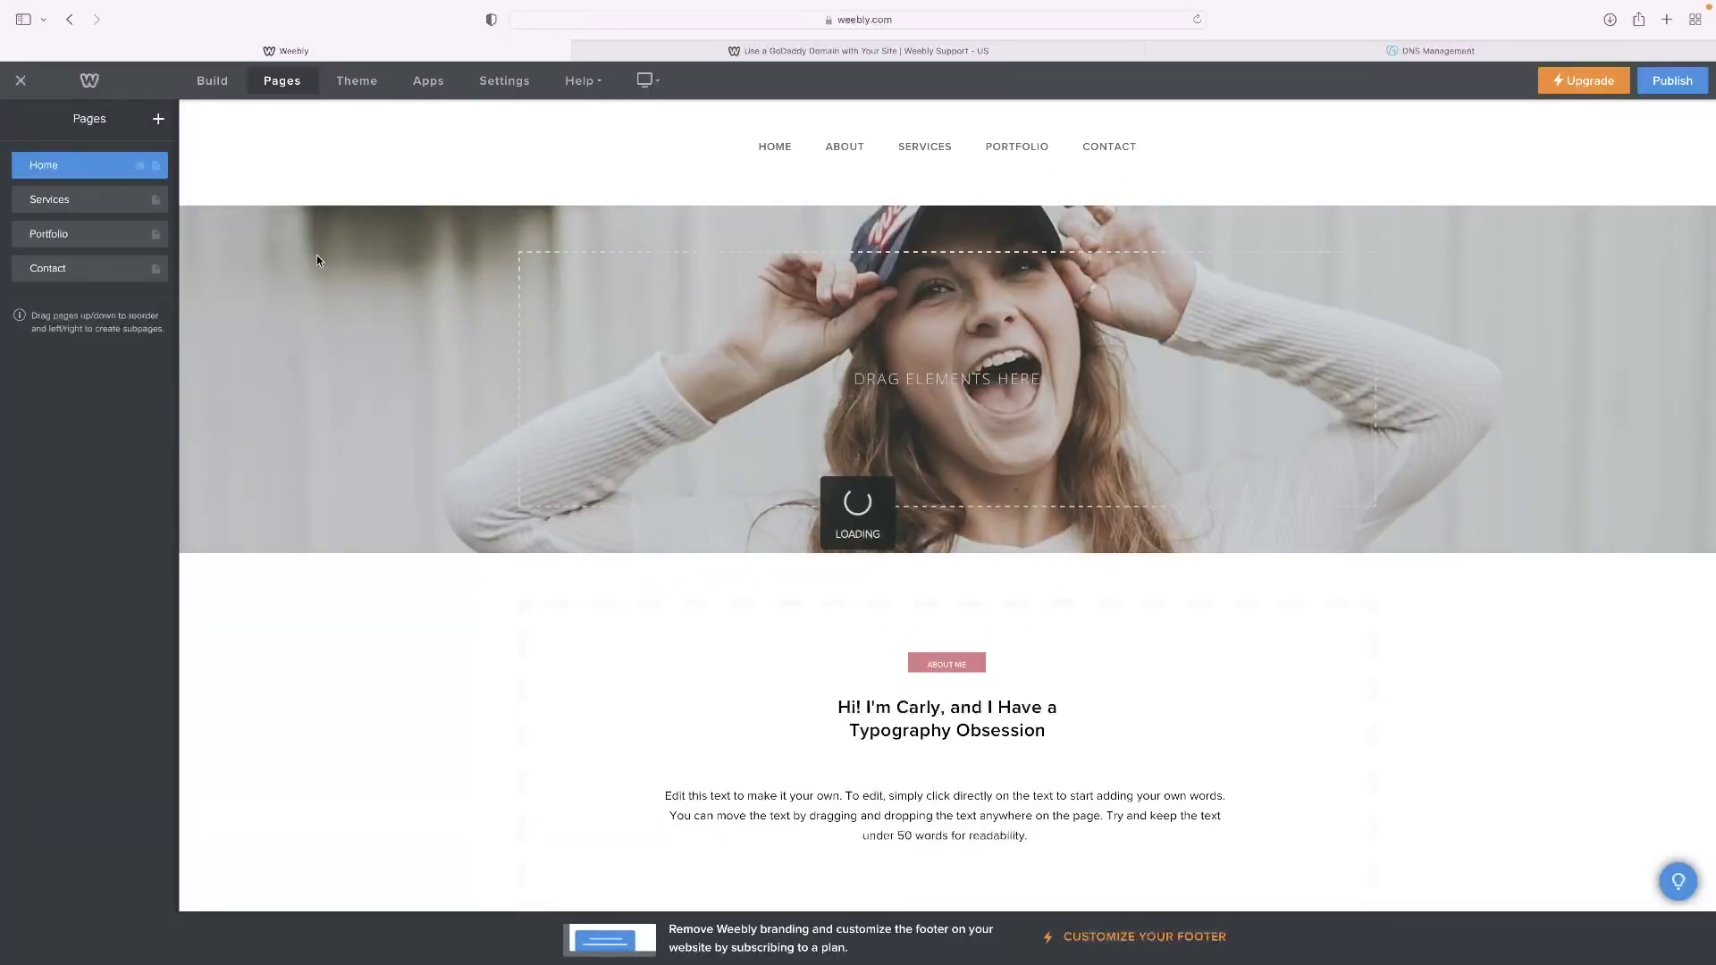
left_click(163, 125)
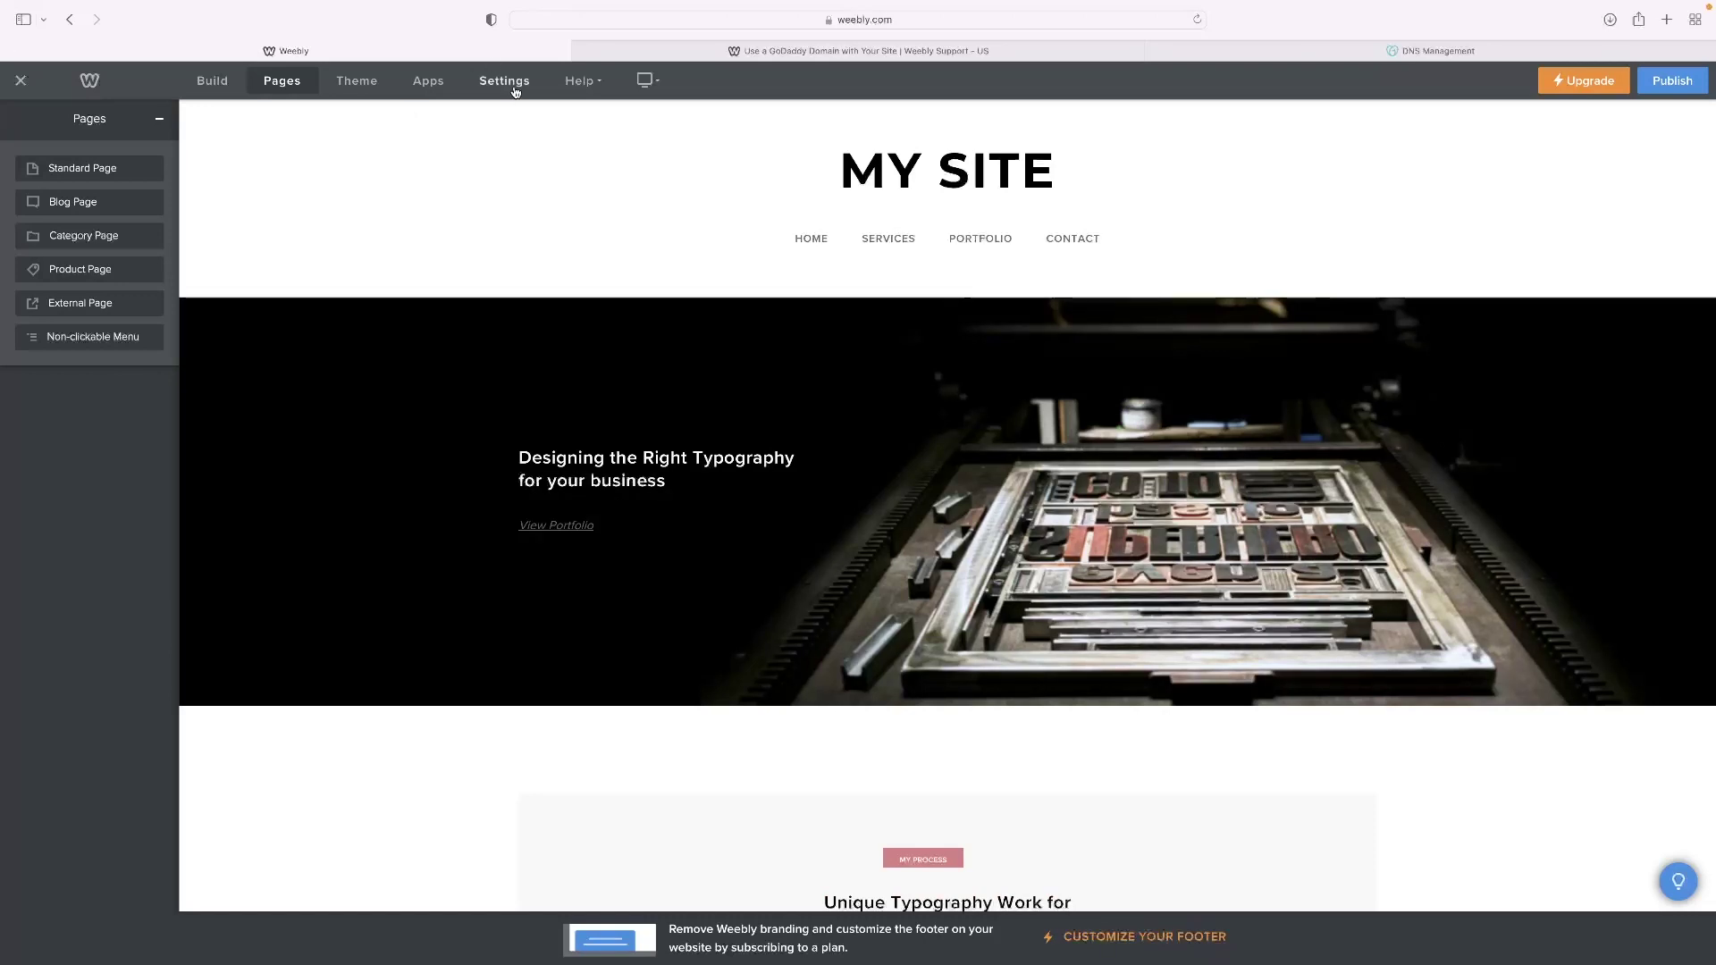
left_click(520, 92)
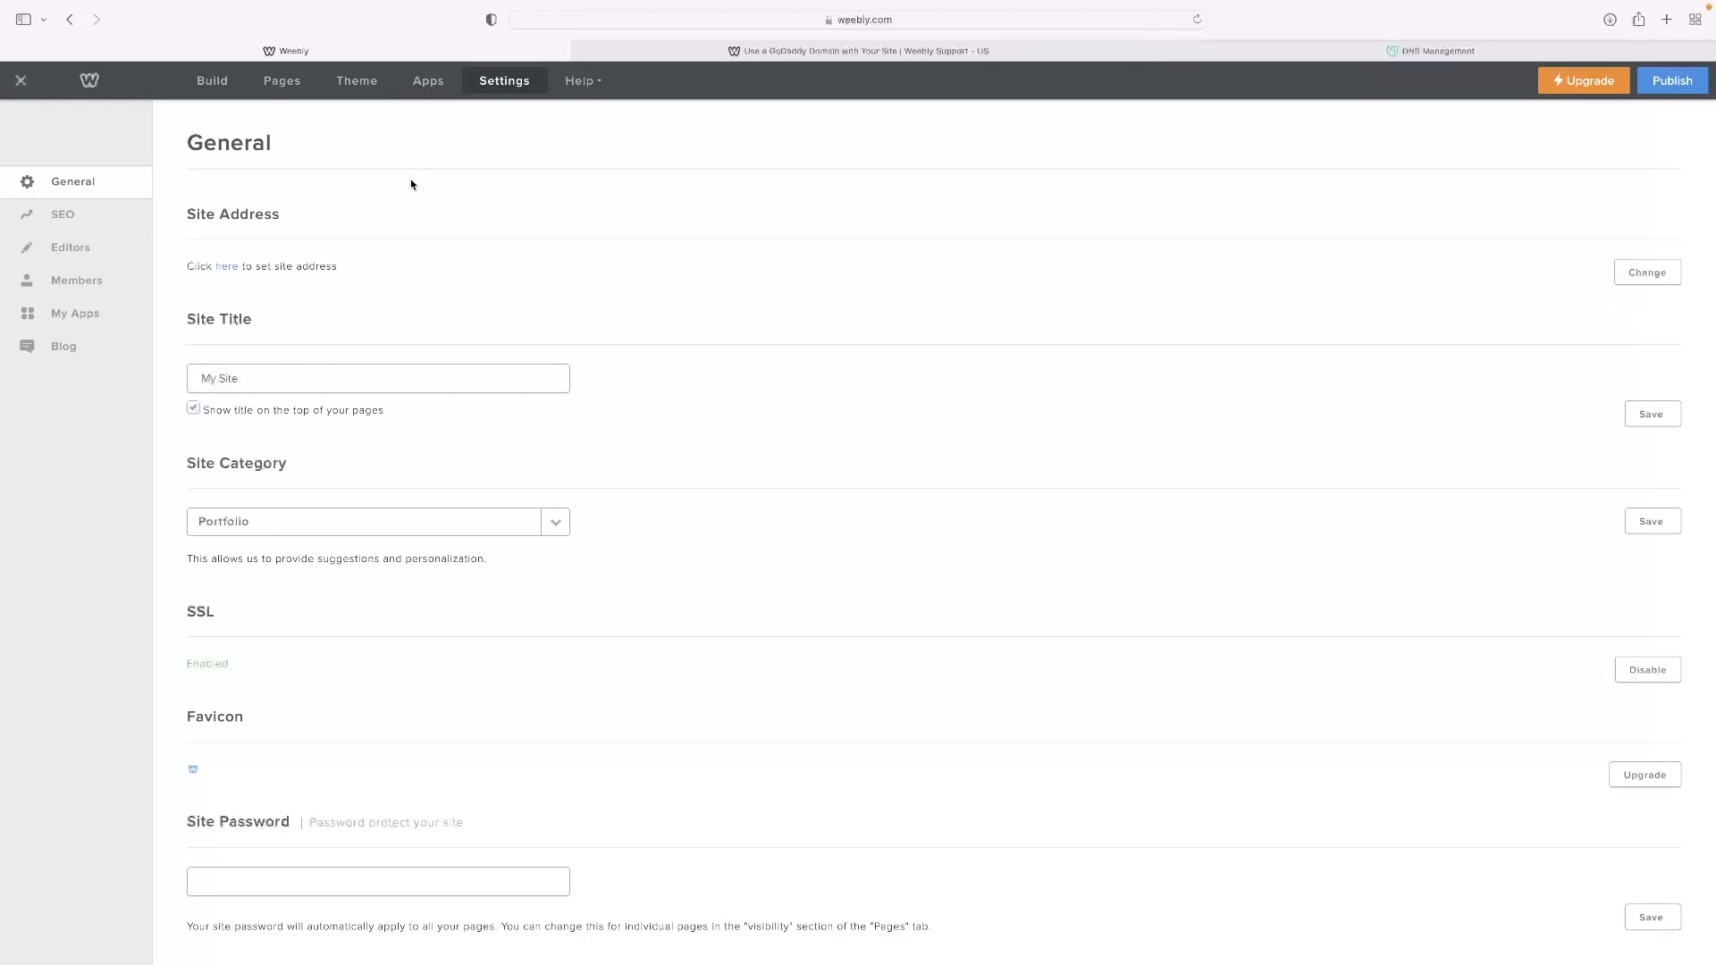
Leave the General settings and return to the Build editor for the MY SITE homepage.
left_click(212, 82)
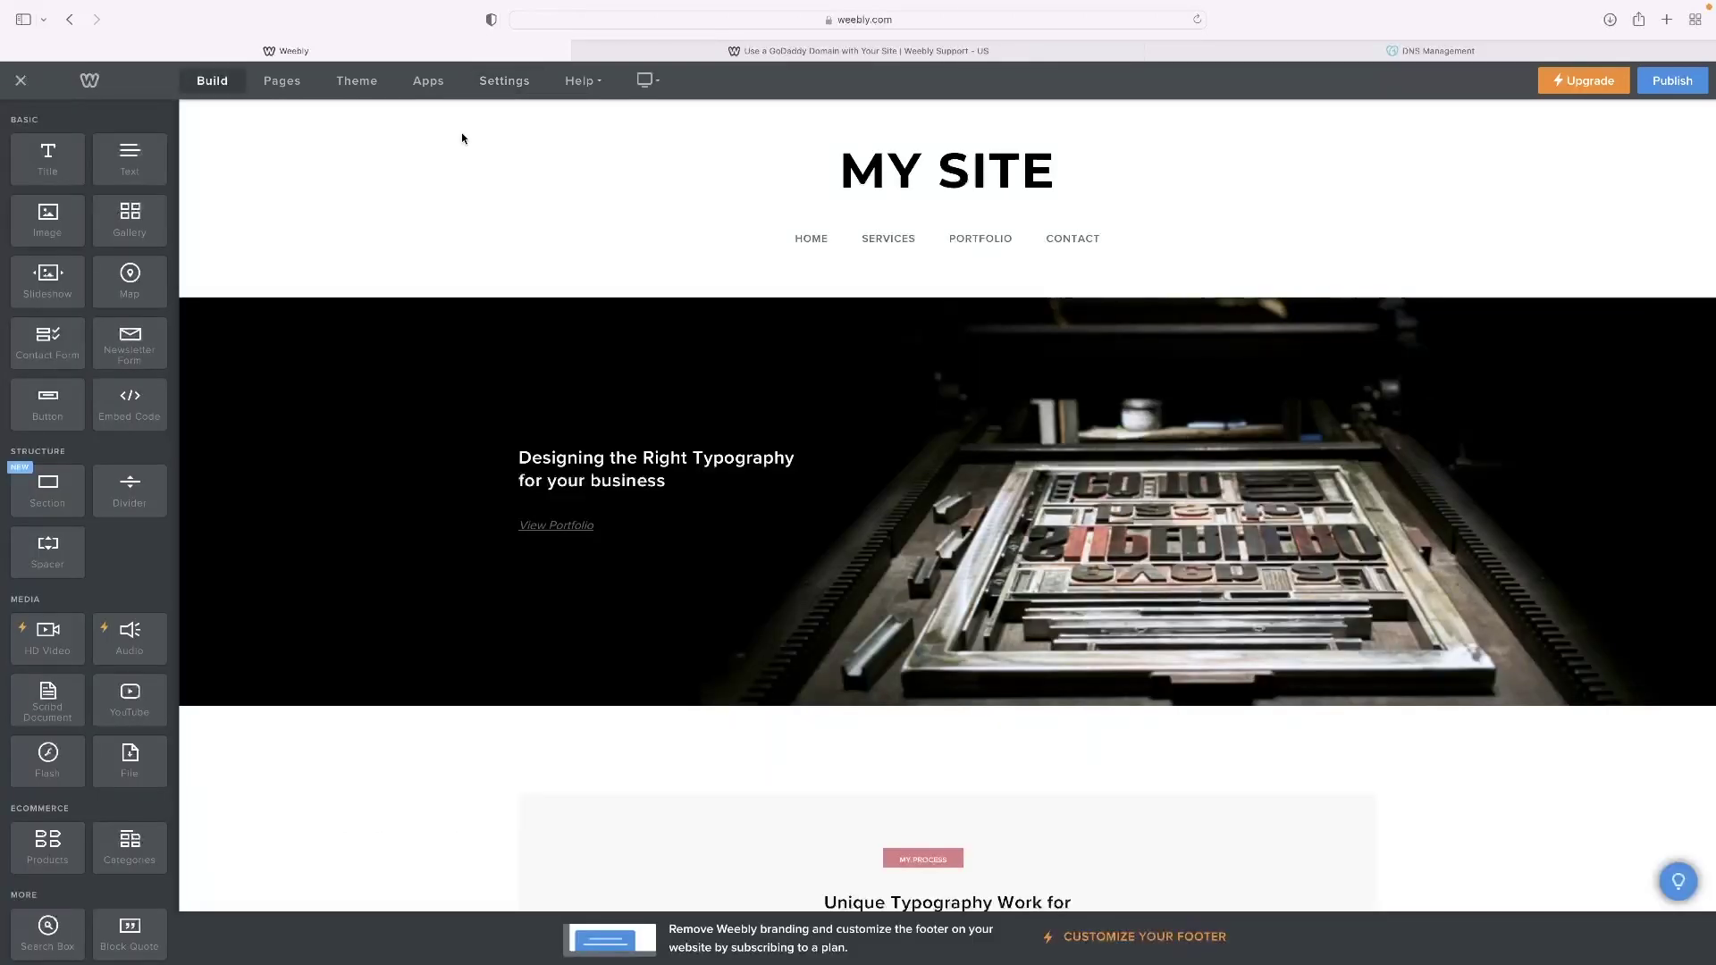